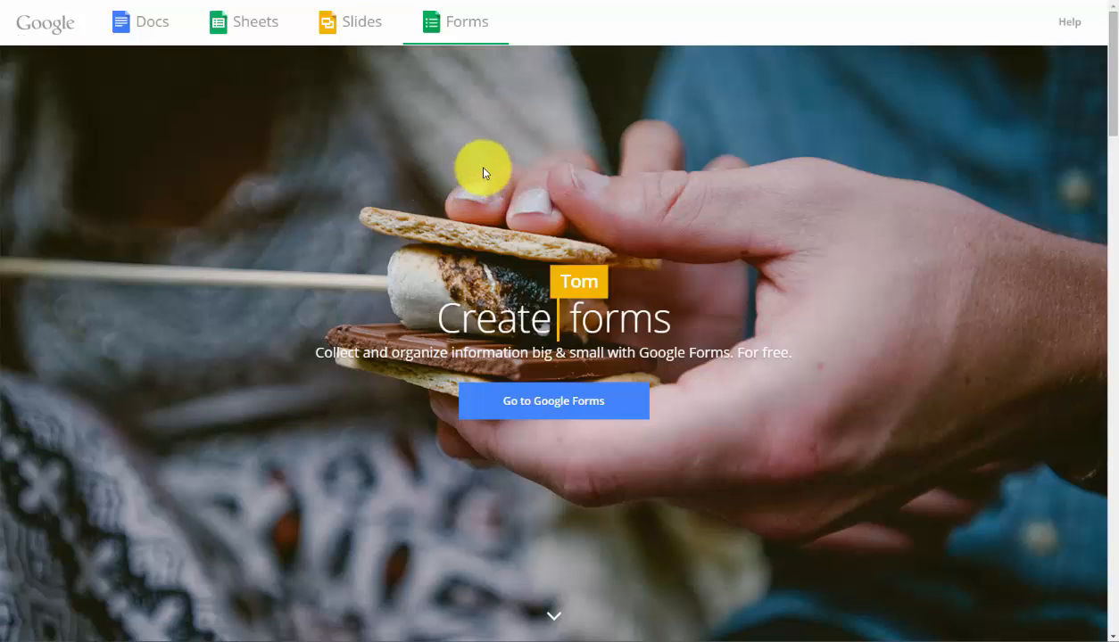
Step: Search Google for "google forms" in a new browser tab and launch Google Forms from its official page
{"action": "key", "text": "ctrl+t"}
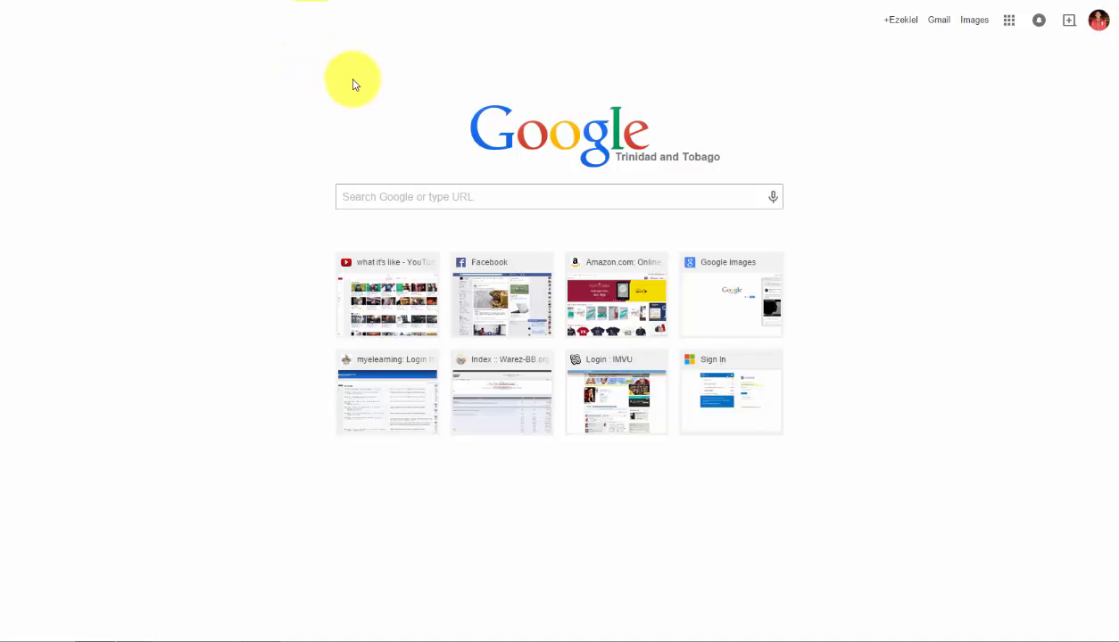
{"action": "type", "text": "google.com"}
{"action": "key", "text": "Return"}
{"action": "left_click", "coordinate": [529, 194]}
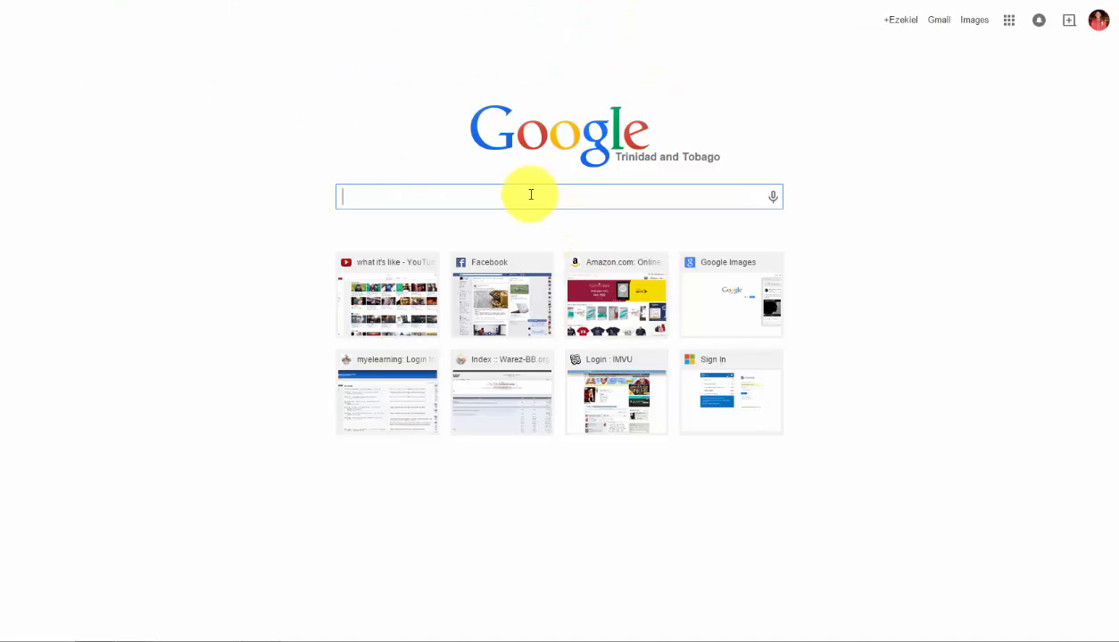
{"action": "type", "text": "google forms"}
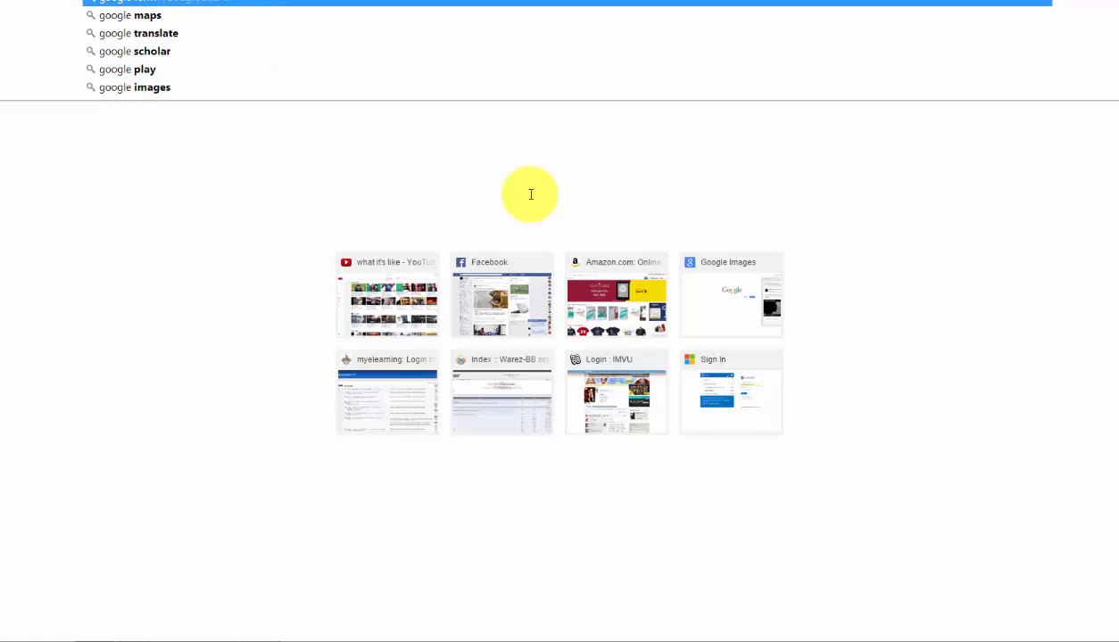
{"action": "key", "text": "Return"}
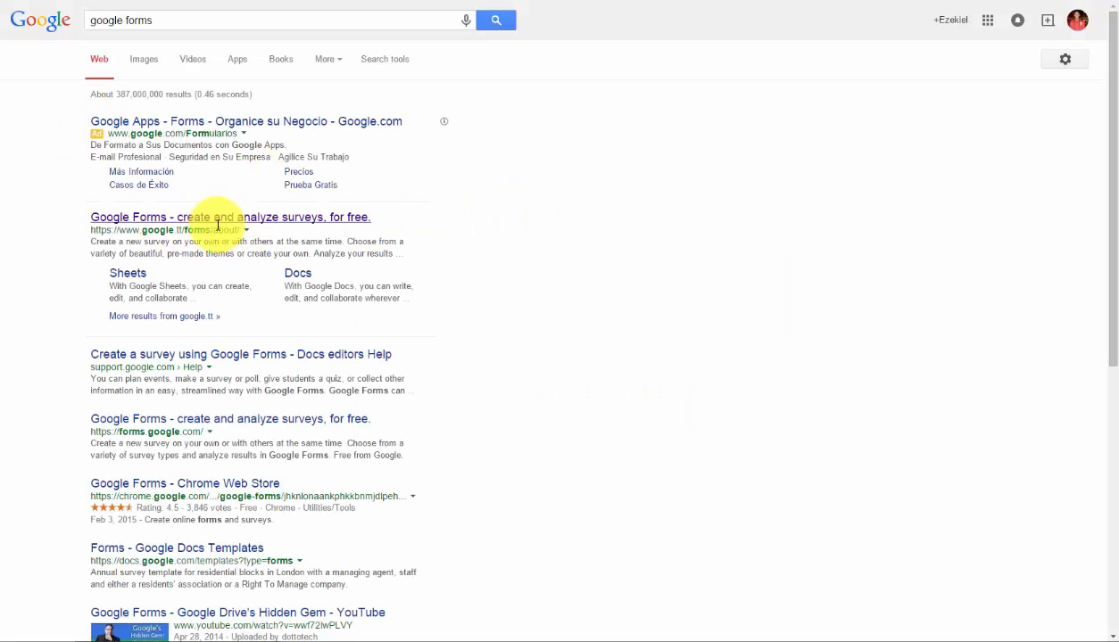
{"action": "left_click", "coordinate": [235, 225]}
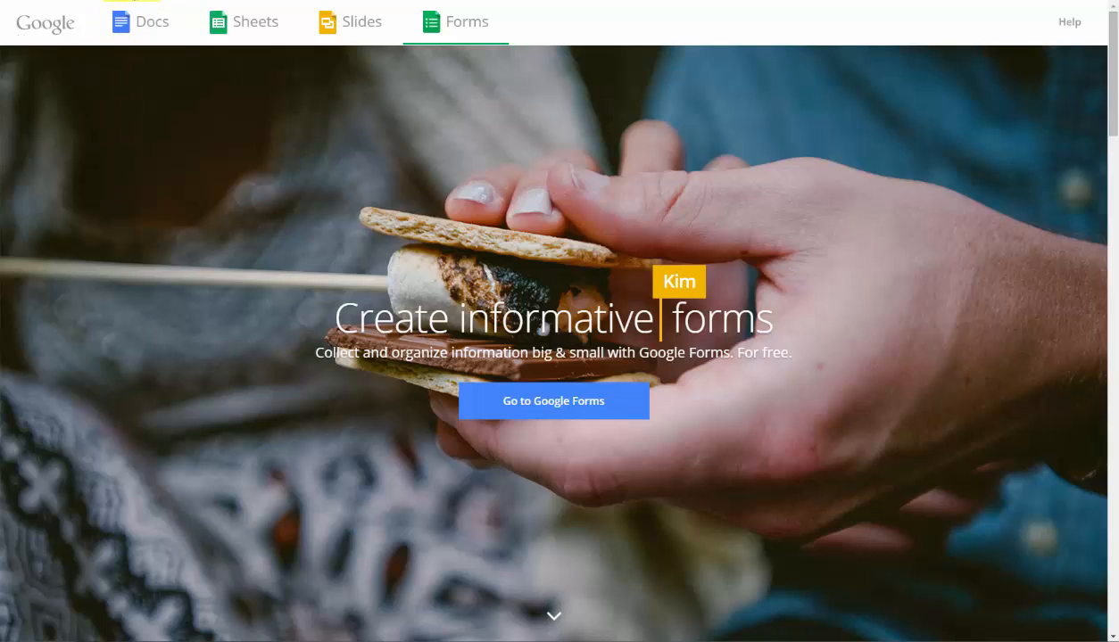
{"action": "left_click", "coordinate": [547, 407]}
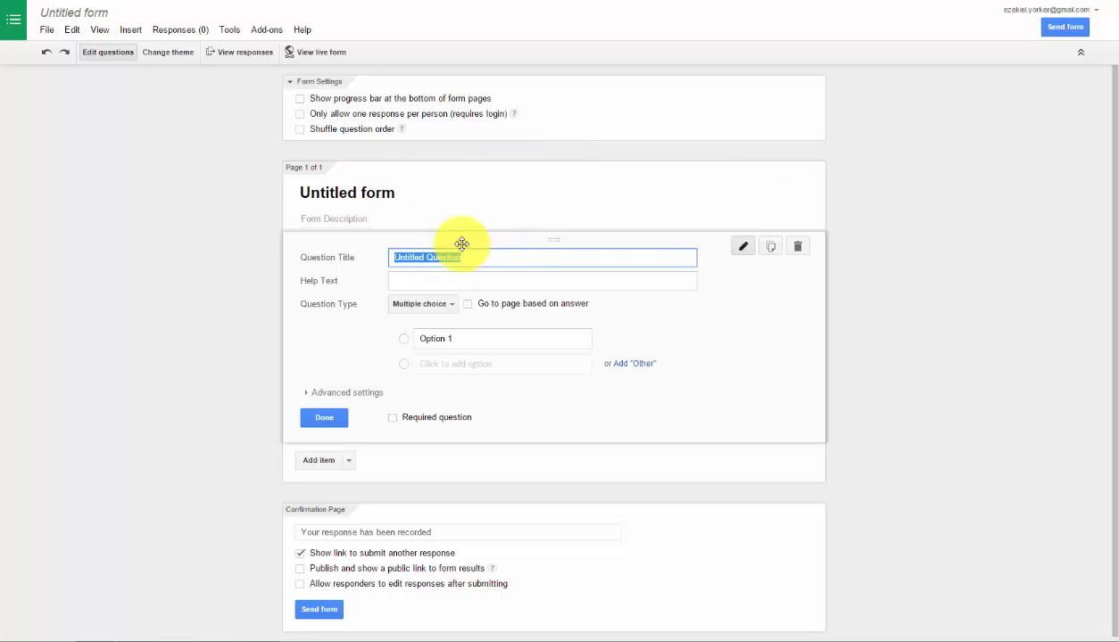
Step: Replace the untitled form's title with "Seminar"
{"action": "left_click", "coordinate": [404, 191]}
{"action": "left_click_drag", "start_coordinate": [403, 192], "coordinate": [275, 224]}
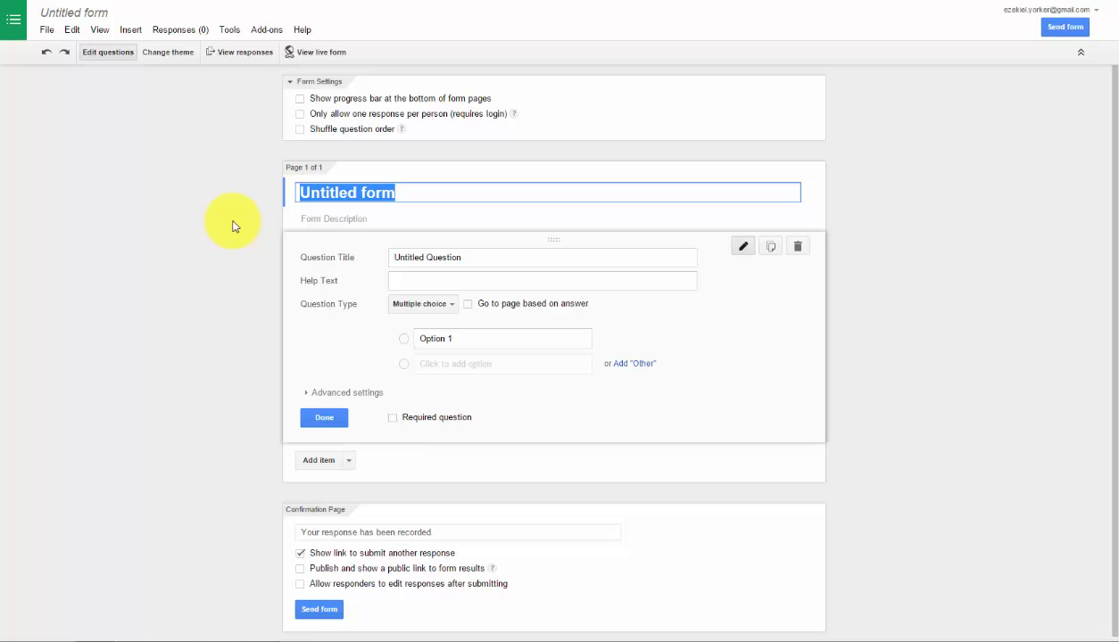
{"action": "type", "text": "Seimin"}
{"action": "key", "text": "BackSpace"}
{"action": "key", "text": "BackSpace"}
{"action": "key", "text": "BackSpace"}
{"action": "key", "text": "BackSpace"}
{"action": "type", "text": "min"}
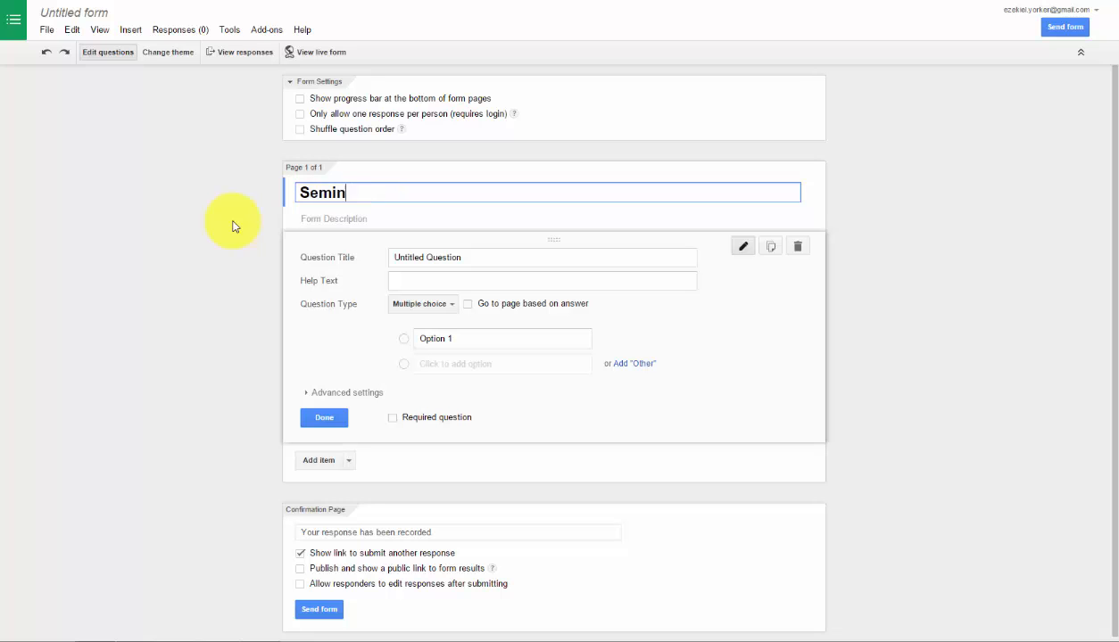
{"action": "type", "text": "ar"}
Step: Enter the form description "A Seminar highlighting problems faced in the world today with technology"
{"action": "key", "text": "Tab"}
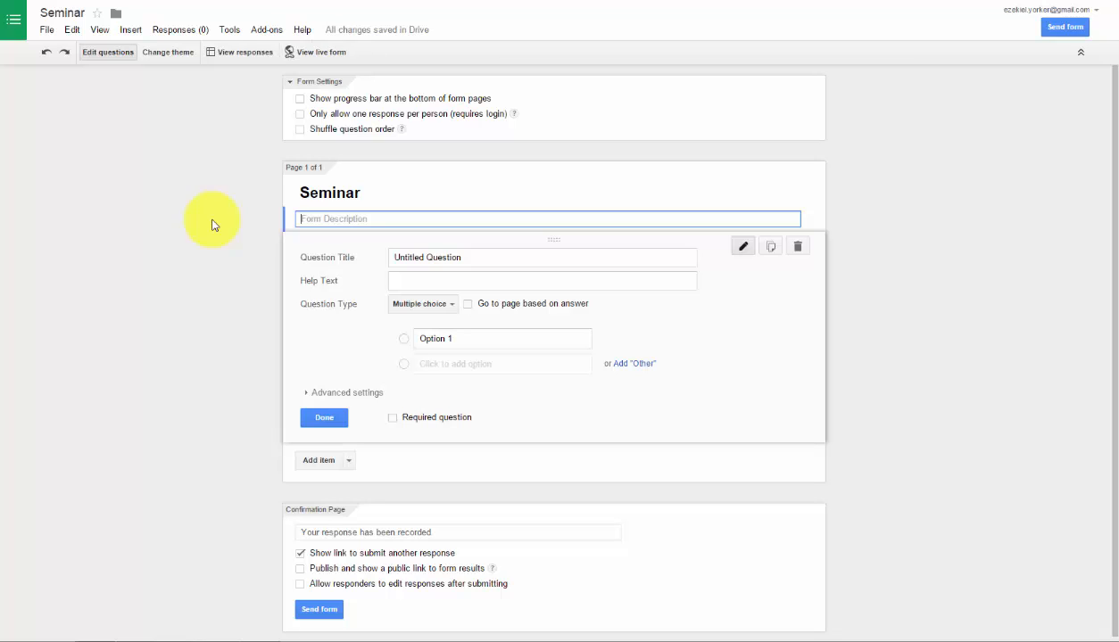
{"action": "type", "text": "A Seminar highlighting problems faced "}
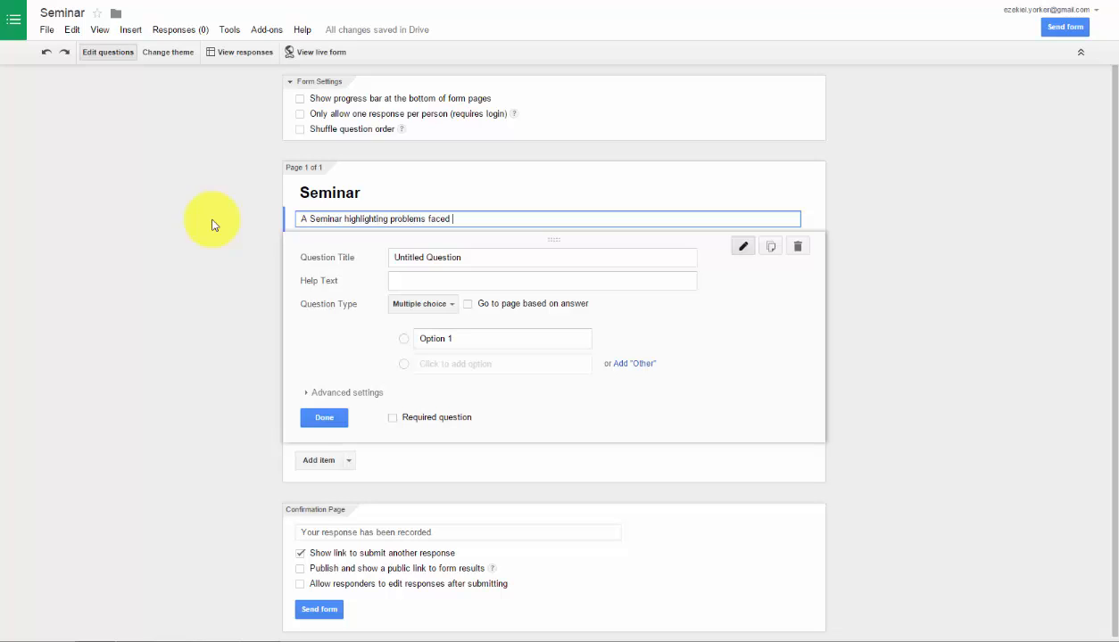
{"action": "type", "text": "in the world today with technolog"}
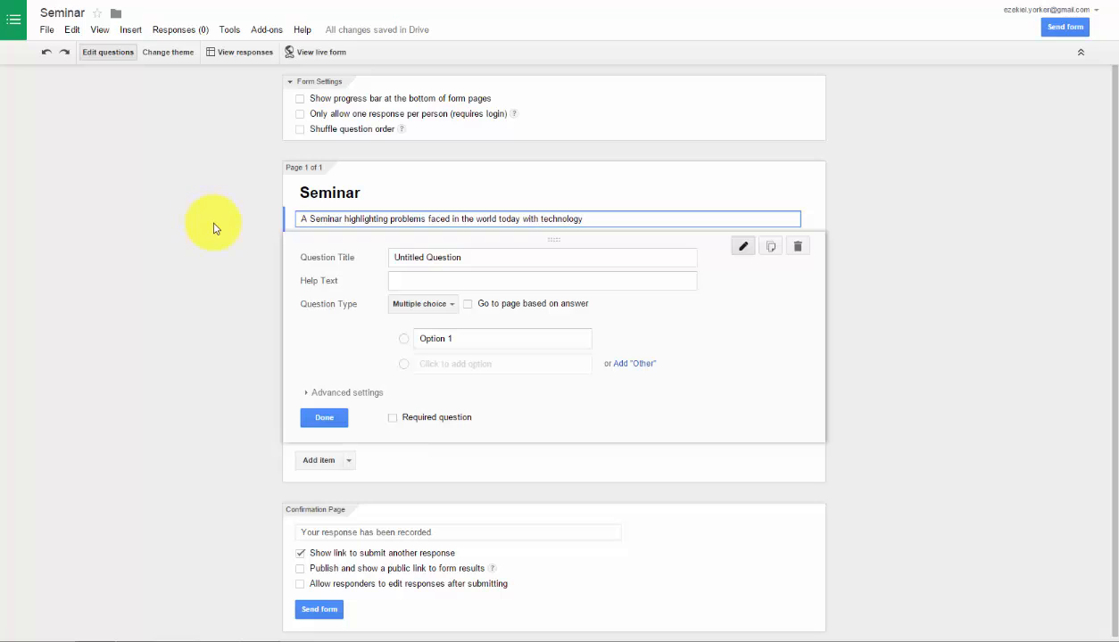
{"action": "type", "text": "y"}
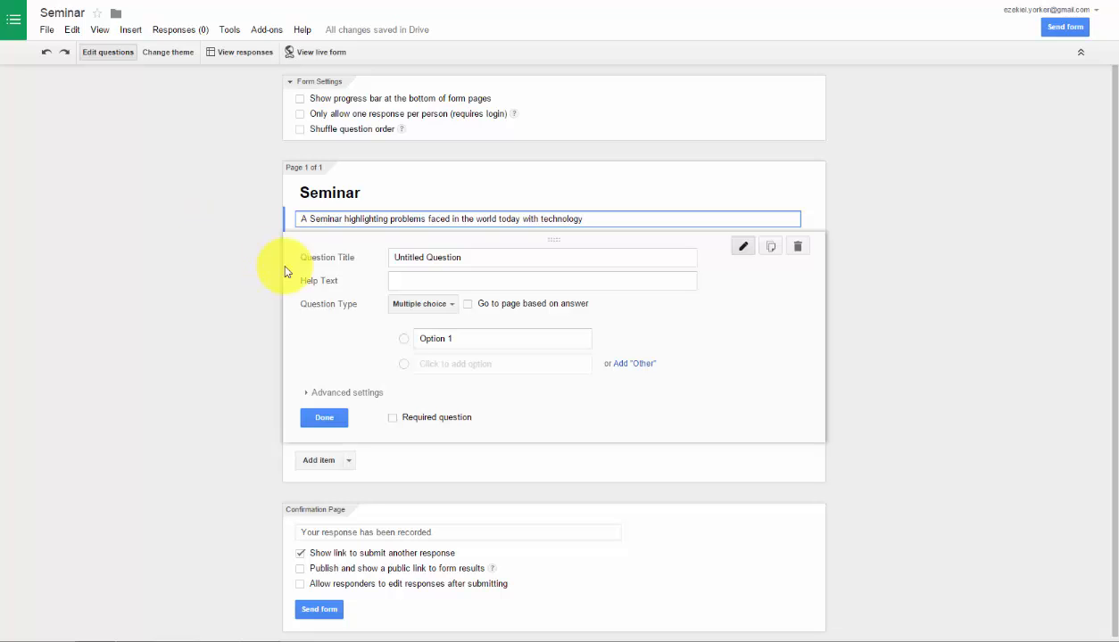
Step: Set the first question's title to "Are you technologically inclined?"
{"action": "left_click", "coordinate": [470, 256]}
{"action": "left_click_drag", "start_coordinate": [470, 256], "coordinate": [389, 256]}
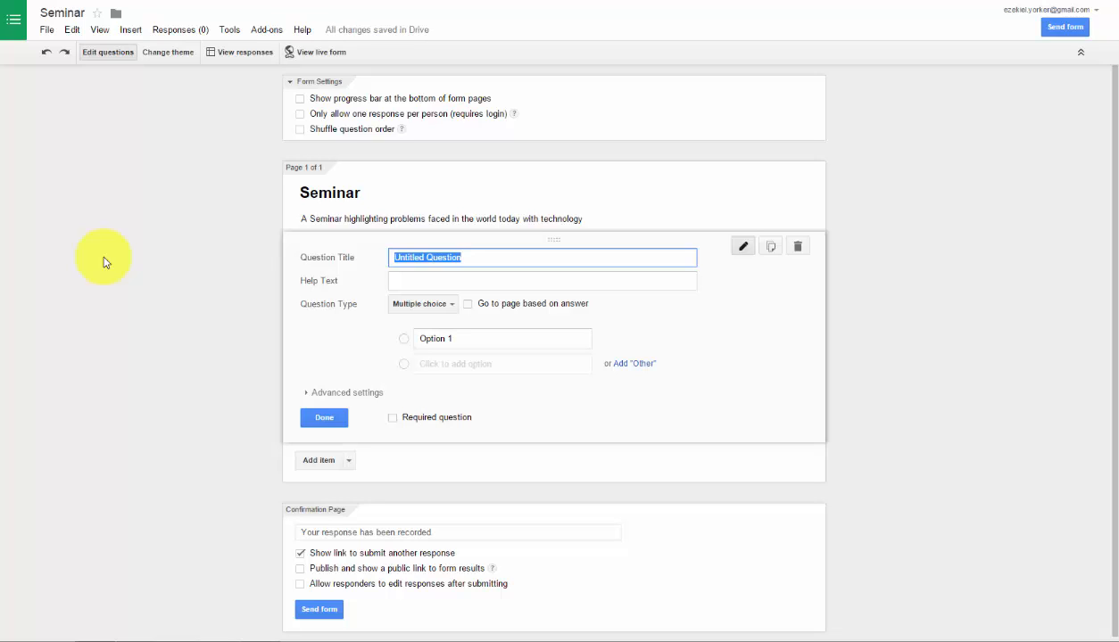
{"action": "type", "text": "Are"}
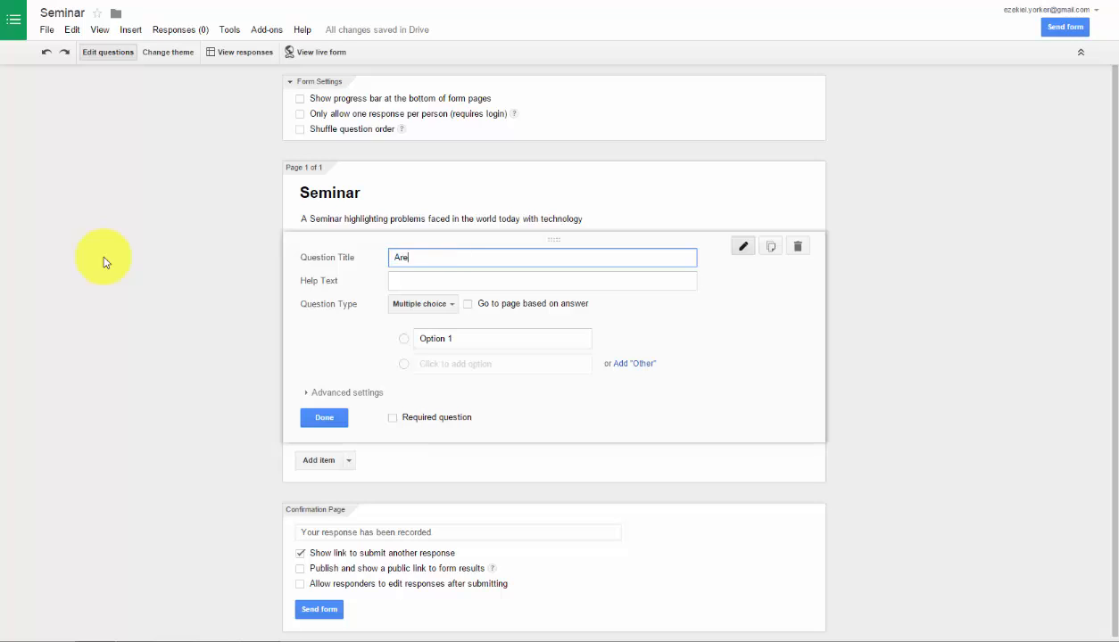
{"action": "type", "text": " you technologically inclined?"}
Step: Enter "Are you good at using Computer software" as the first question's help text
{"action": "left_click", "coordinate": [450, 278]}
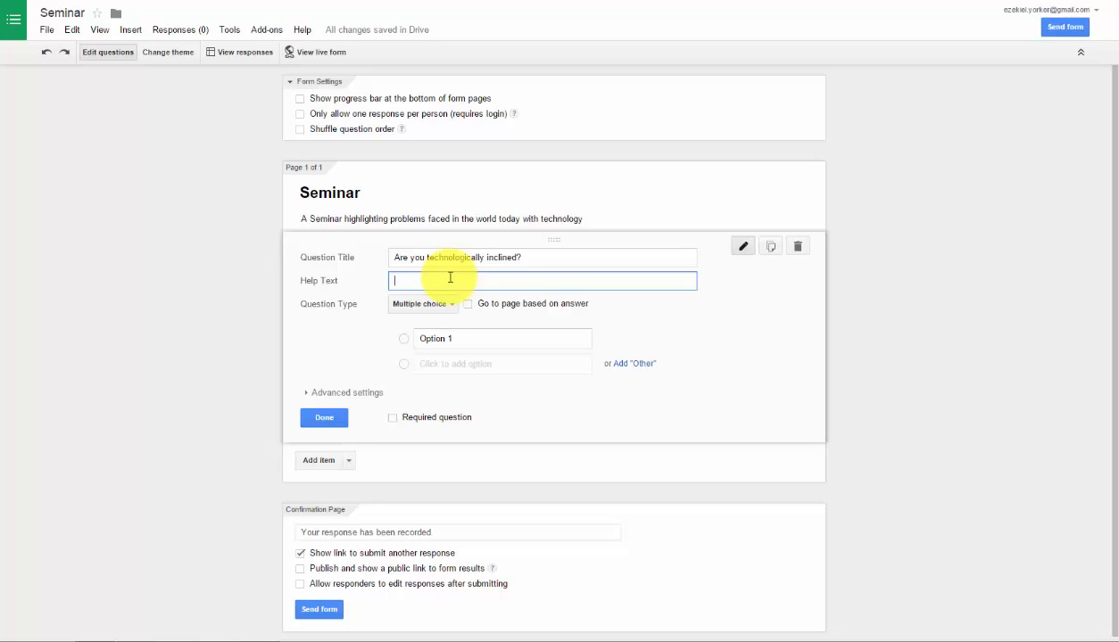
{"action": "type", "text": "Are you good at using Compu"}
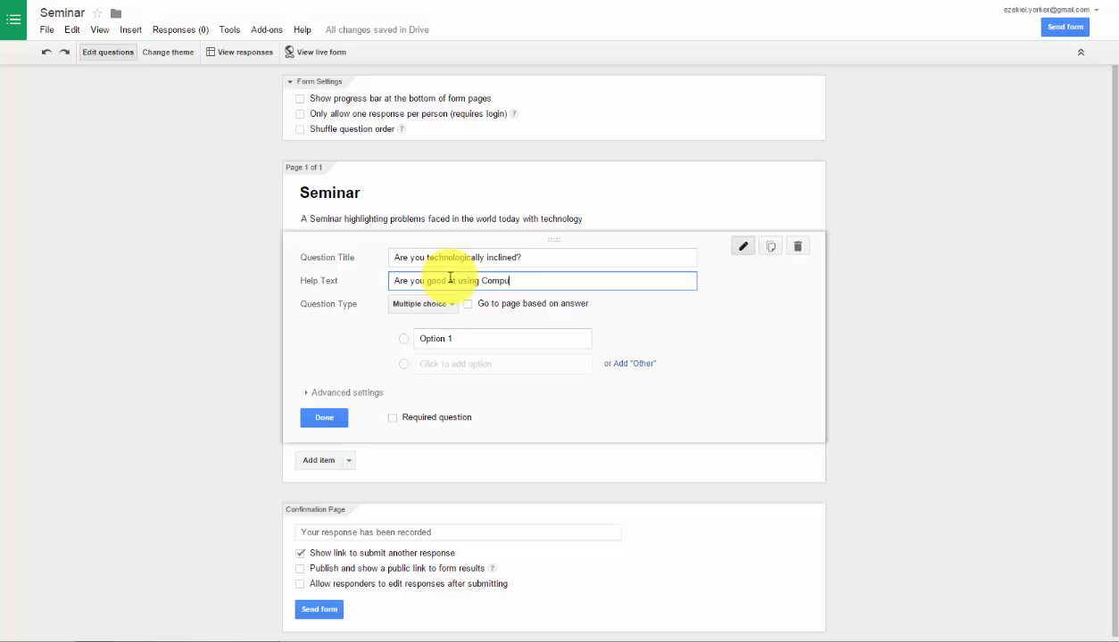
{"action": "type", "text": "ter software"}
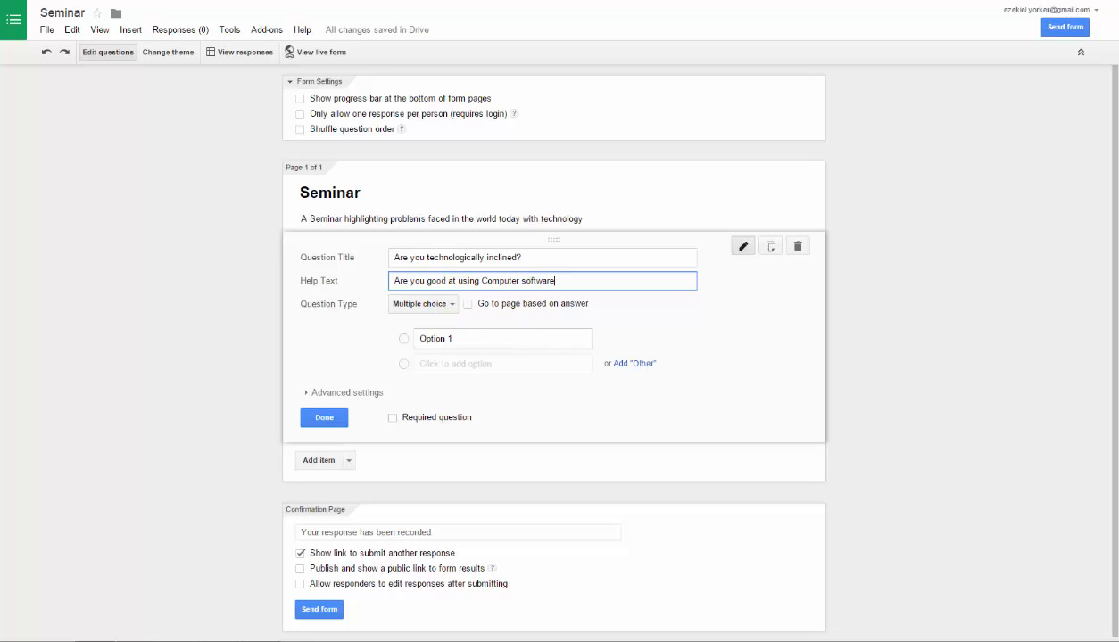
{"action": "left_click", "coordinate": [294, 287]}
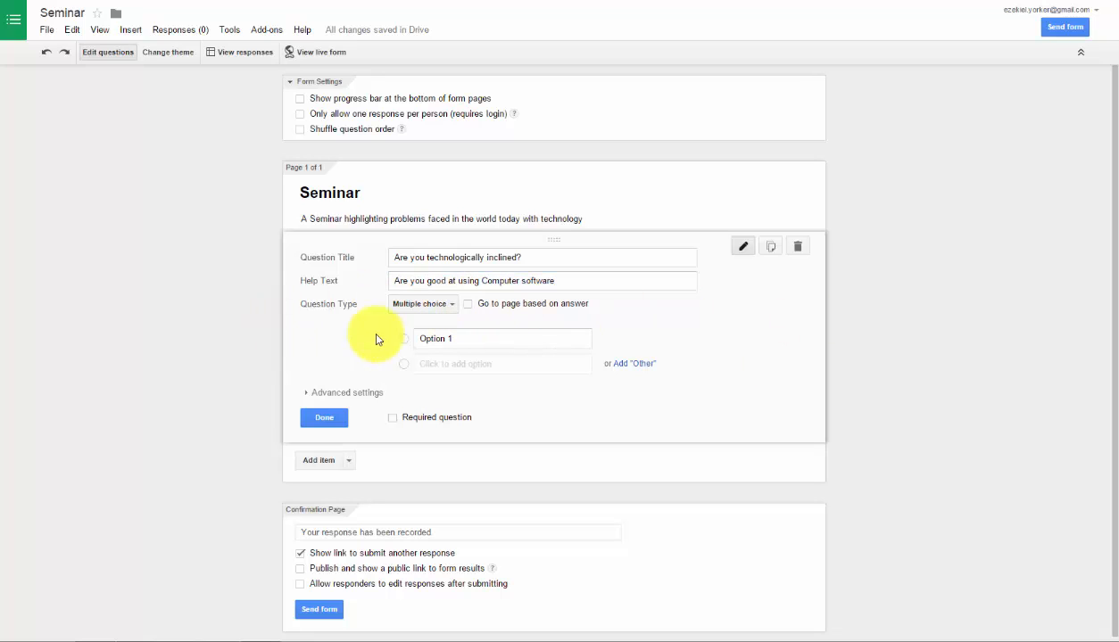
Step: Try the question types Text, Paragraph text, Multiple choice and Checkboxes on the first question
{"action": "left_click", "coordinate": [453, 310]}
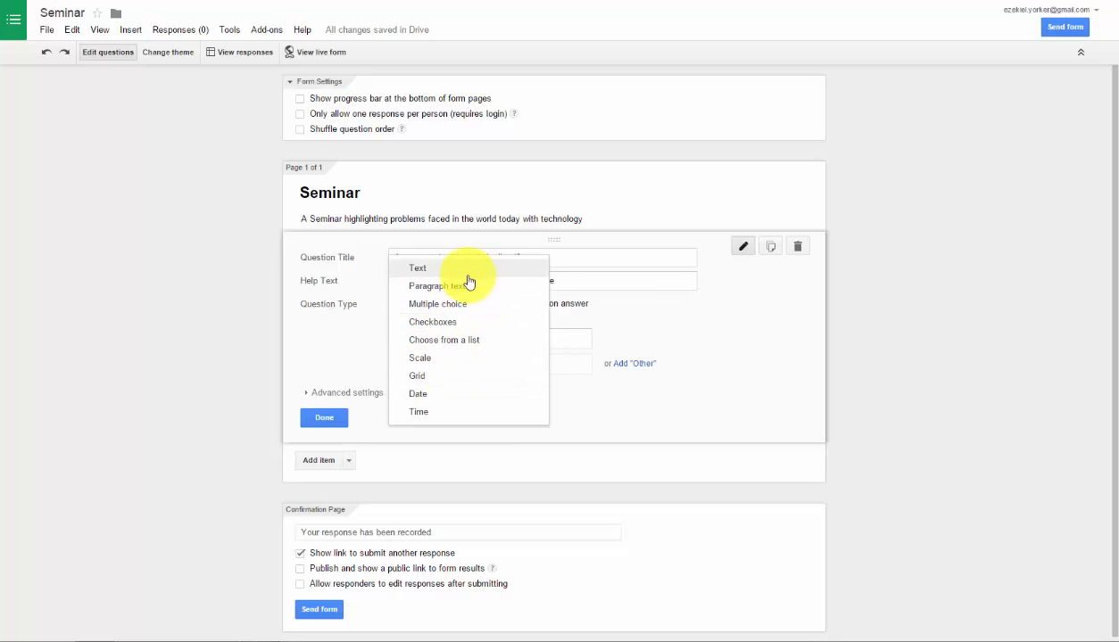
{"action": "left_click", "coordinate": [456, 273]}
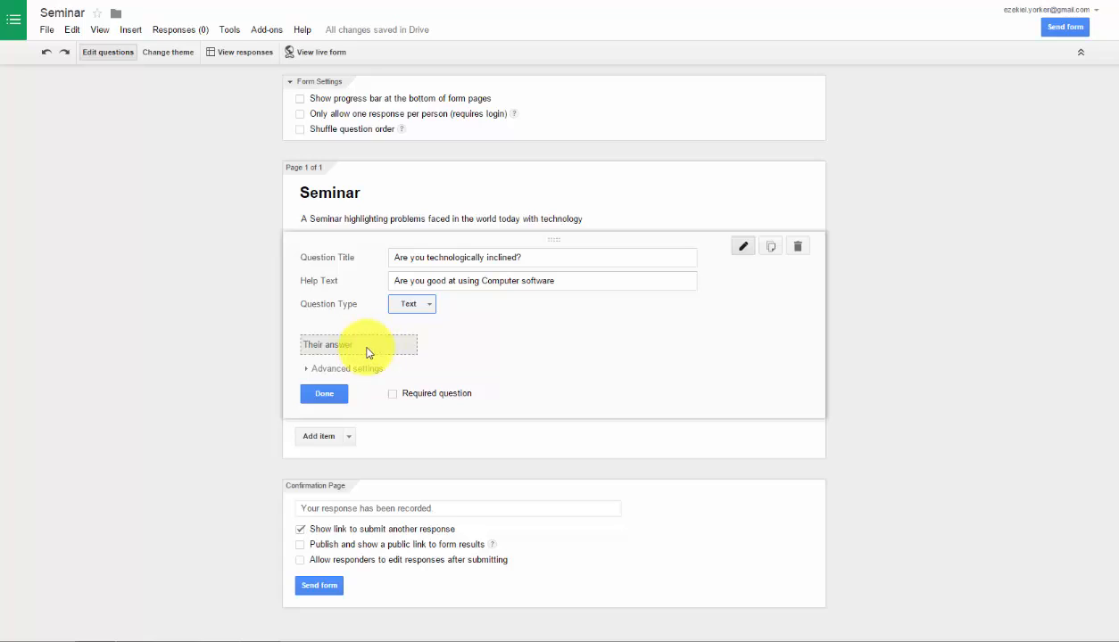
{"action": "left_click", "coordinate": [427, 308]}
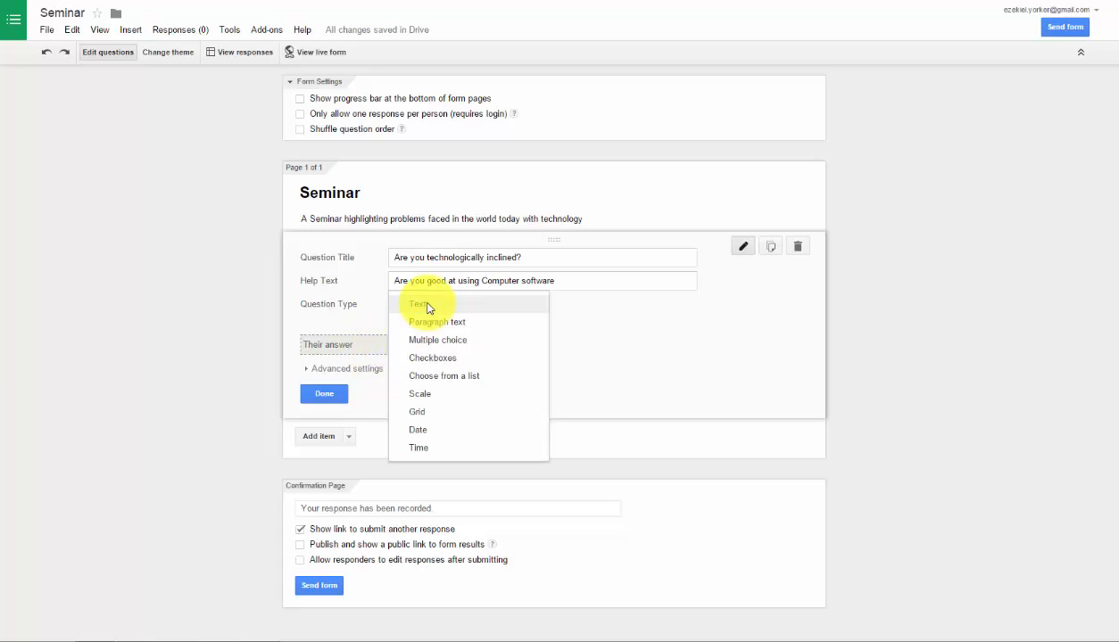
{"action": "left_click", "coordinate": [437, 321]}
{"action": "left_click", "coordinate": [455, 307]}
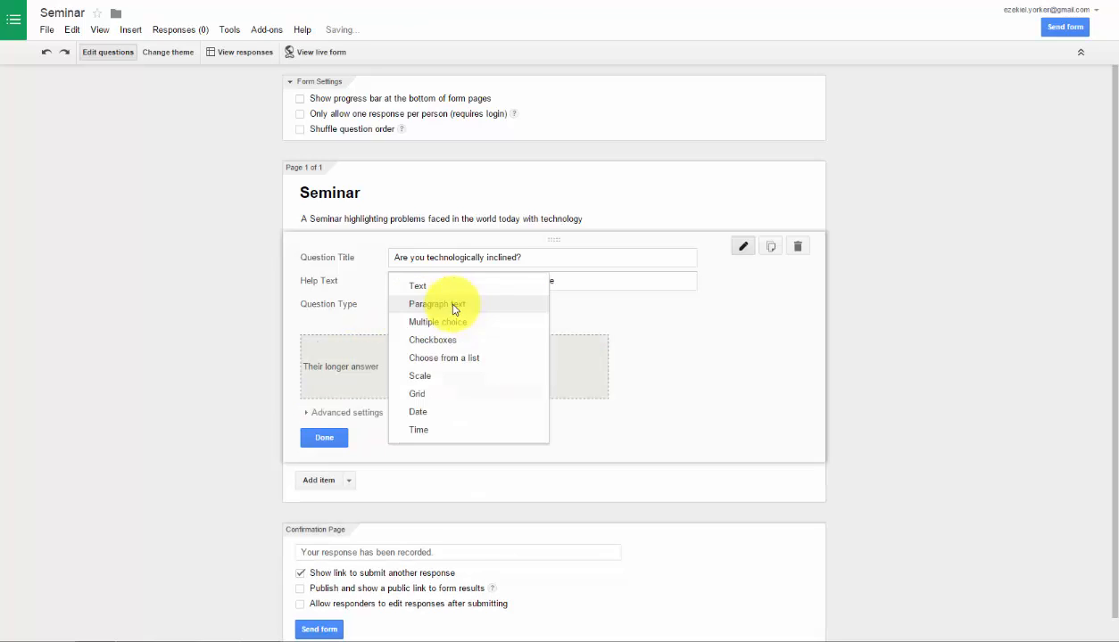
{"action": "left_click", "coordinate": [463, 323]}
{"action": "left_click", "coordinate": [406, 308]}
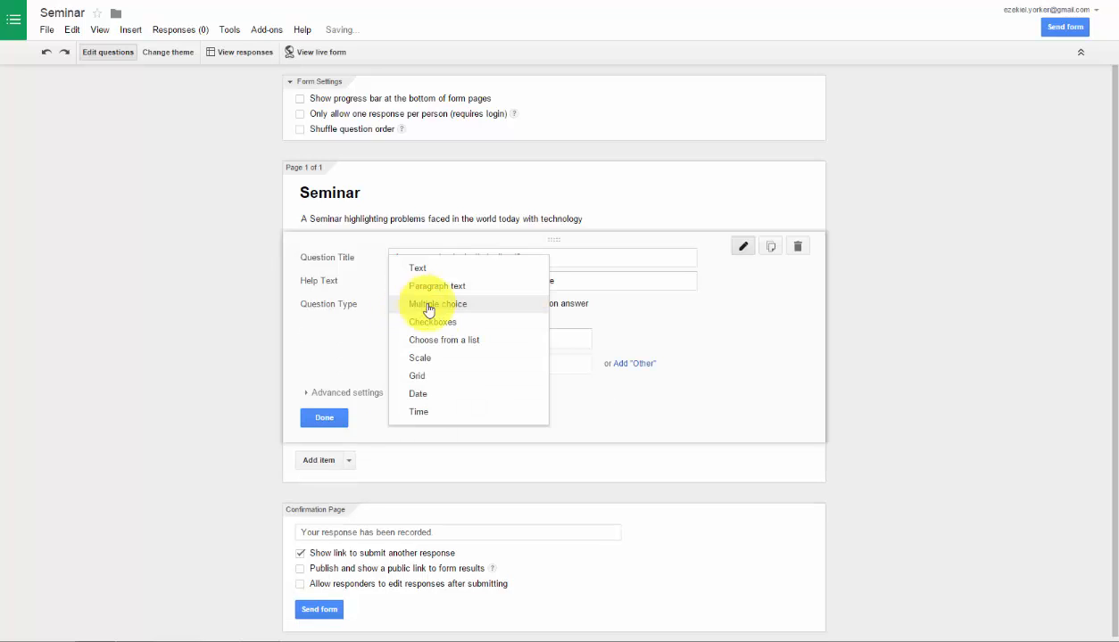
{"action": "left_click", "coordinate": [459, 321]}
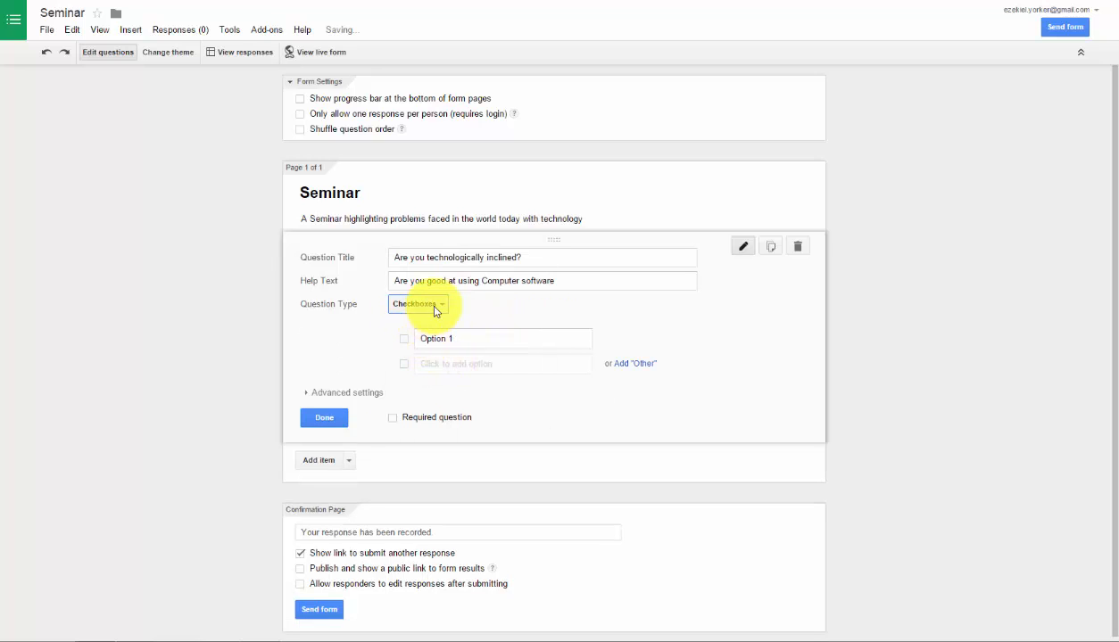
{"action": "left_click", "coordinate": [429, 302]}
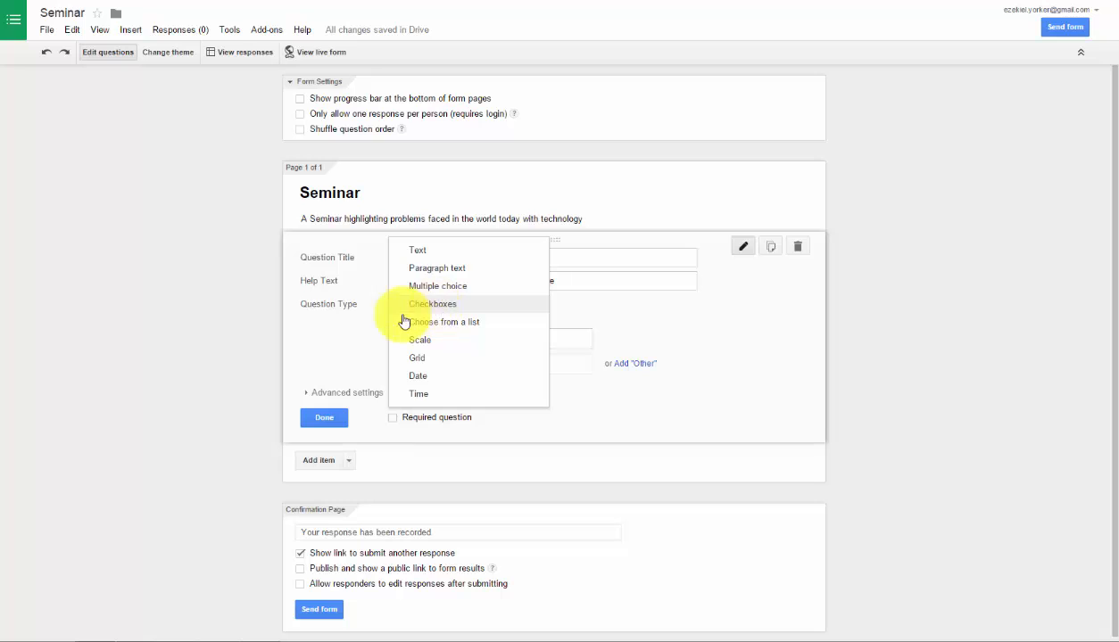
{"action": "left_click", "coordinate": [404, 309]}
{"action": "left_click", "coordinate": [430, 302]}
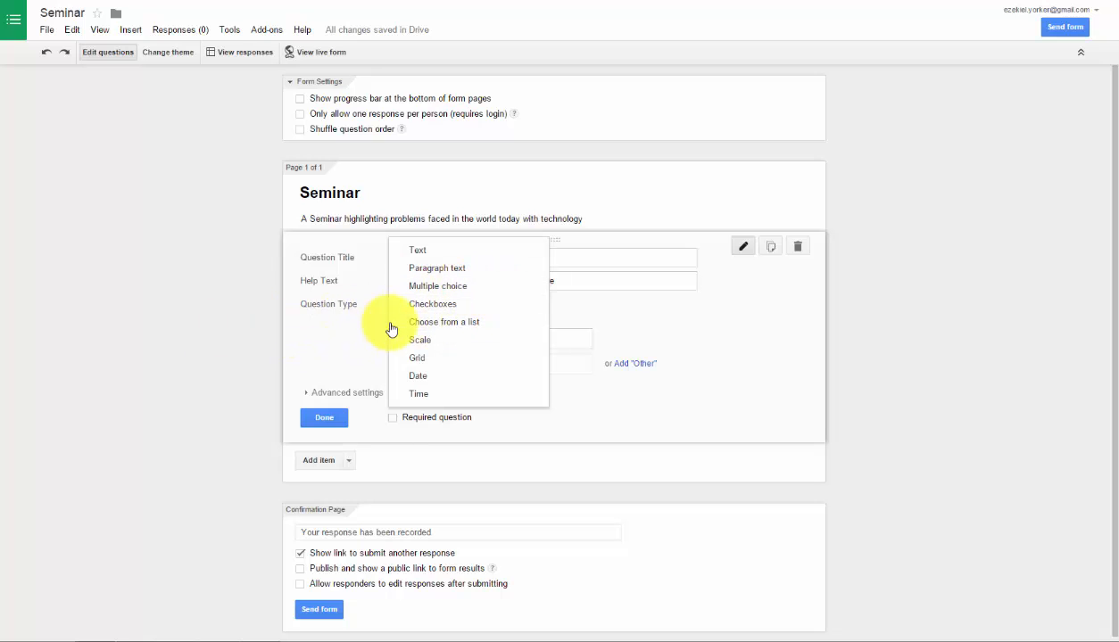
{"action": "left_click", "coordinate": [436, 305]}
Step: Add a second answer option to the question and set its question type to Multiple choice
{"action": "left_click", "coordinate": [413, 363]}
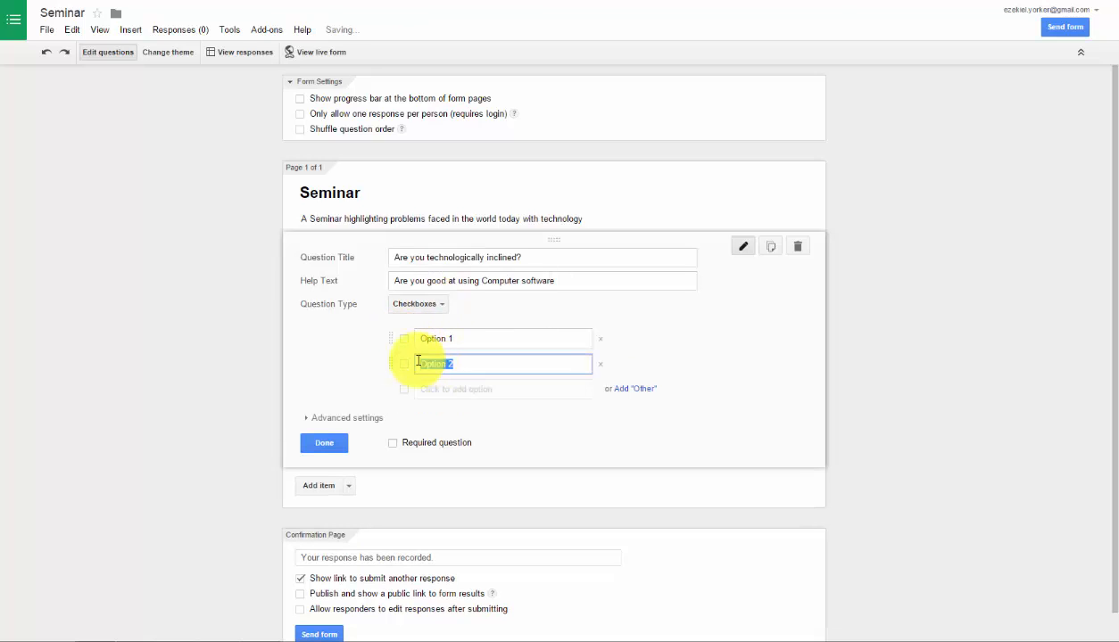
{"action": "left_click", "coordinate": [423, 307]}
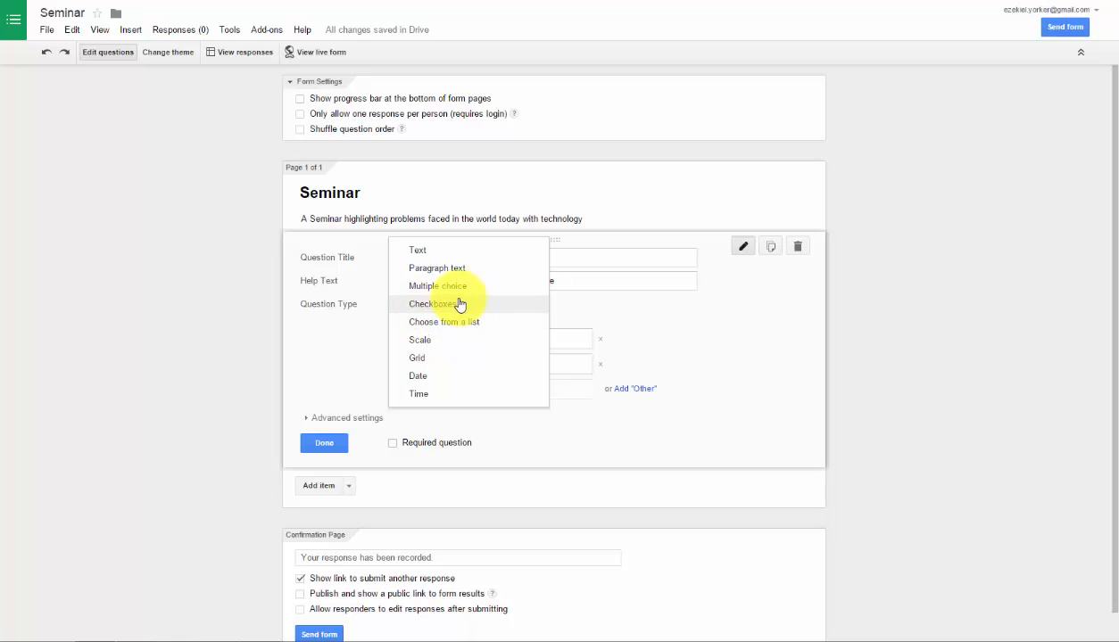
{"action": "left_click", "coordinate": [461, 296]}
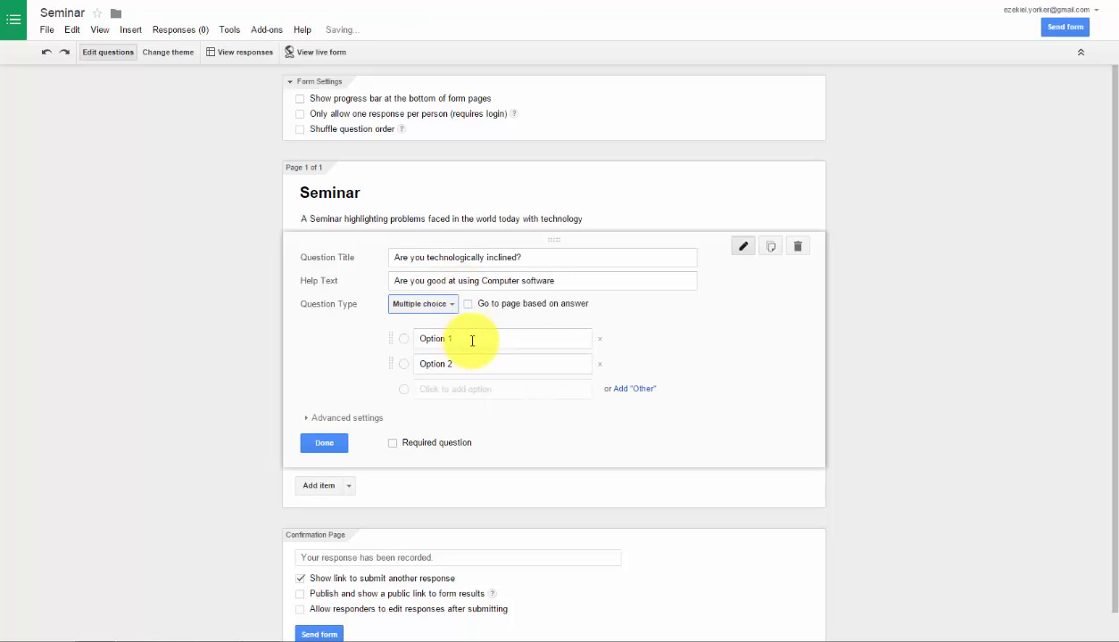
Step: Rename the two answer options of the multiple-choice question to "Yes" and "No"
{"action": "left_click", "coordinate": [478, 334]}
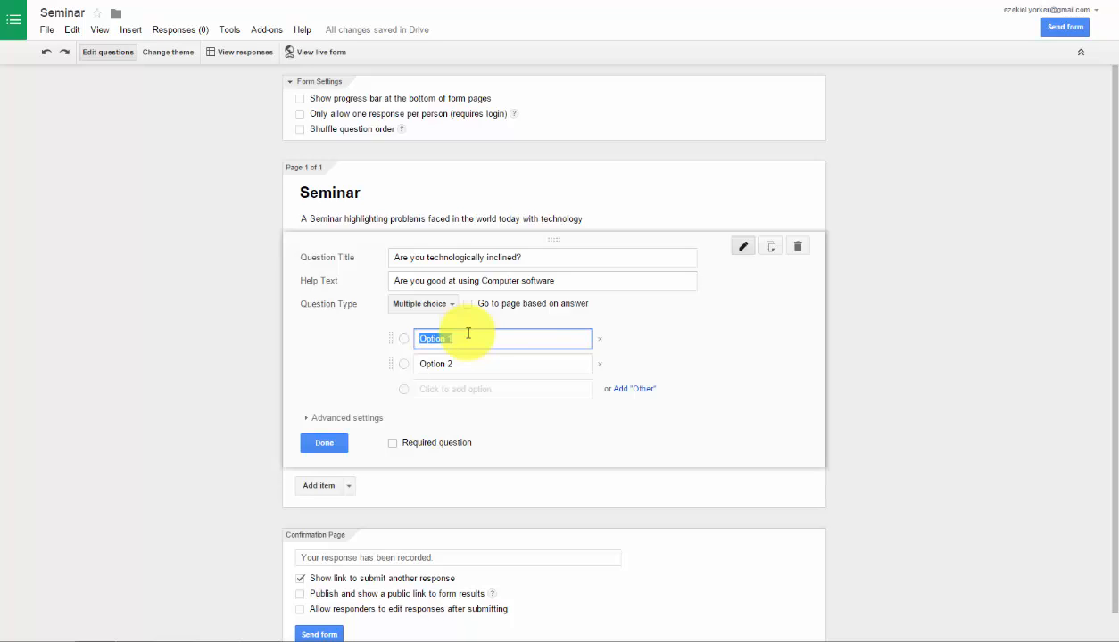
{"action": "type", "text": "Yes"}
{"action": "left_click", "coordinate": [457, 365]}
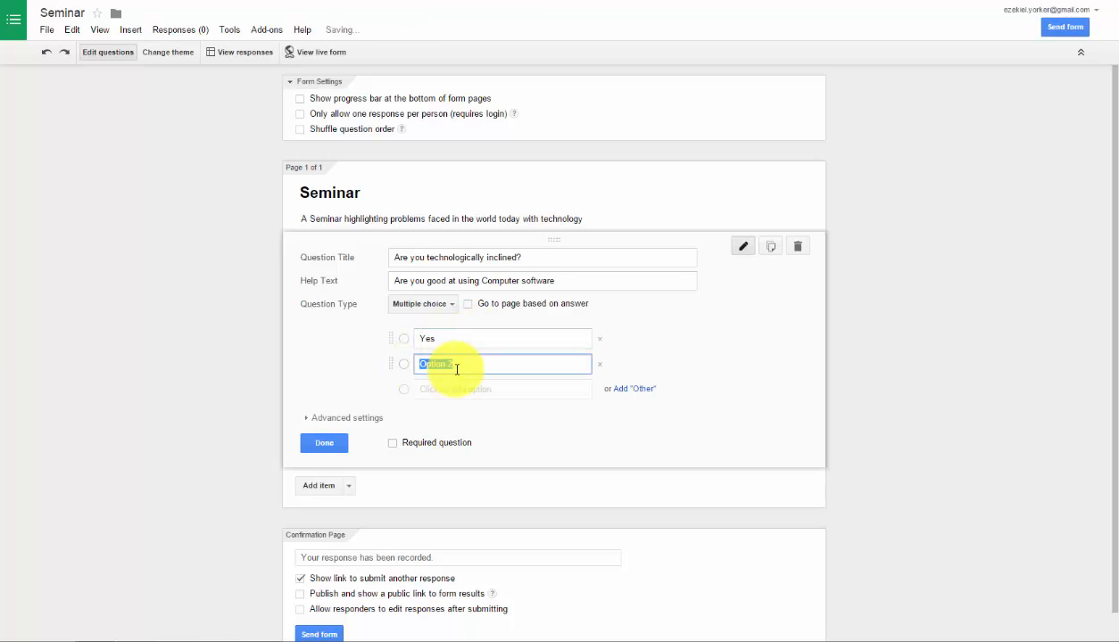
{"action": "type", "text": "No"}
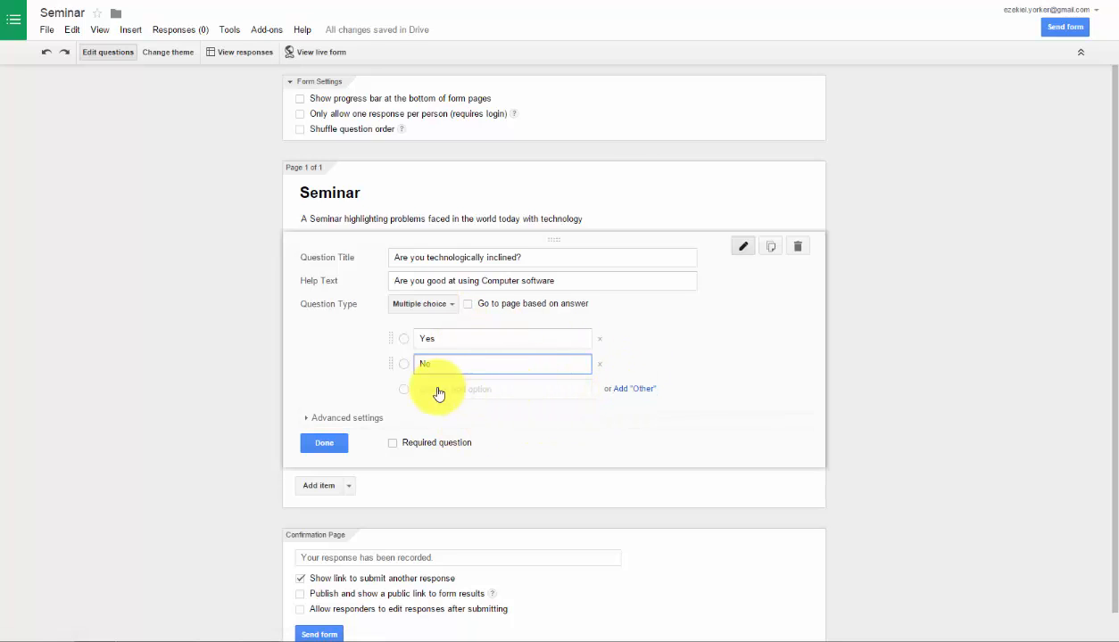
Step: Make the question required and expand its advanced settings
{"action": "left_click", "coordinate": [406, 446]}
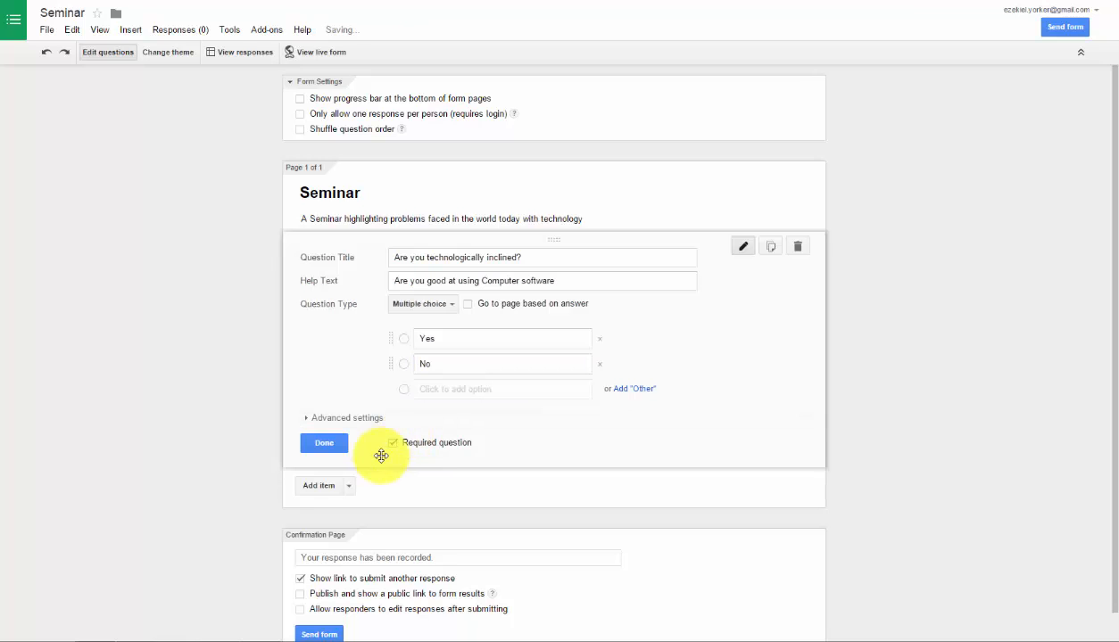
{"action": "left_click", "coordinate": [348, 419]}
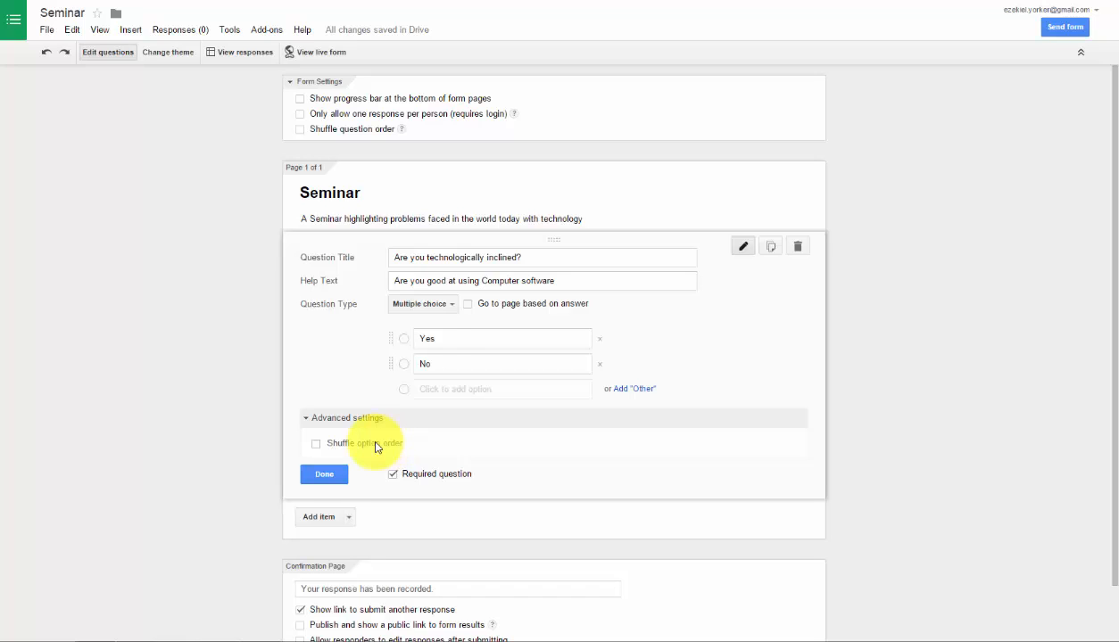
{"action": "scroll", "coordinate": [419, 401], "scroll_direction": "down", "scroll_amount": 1}
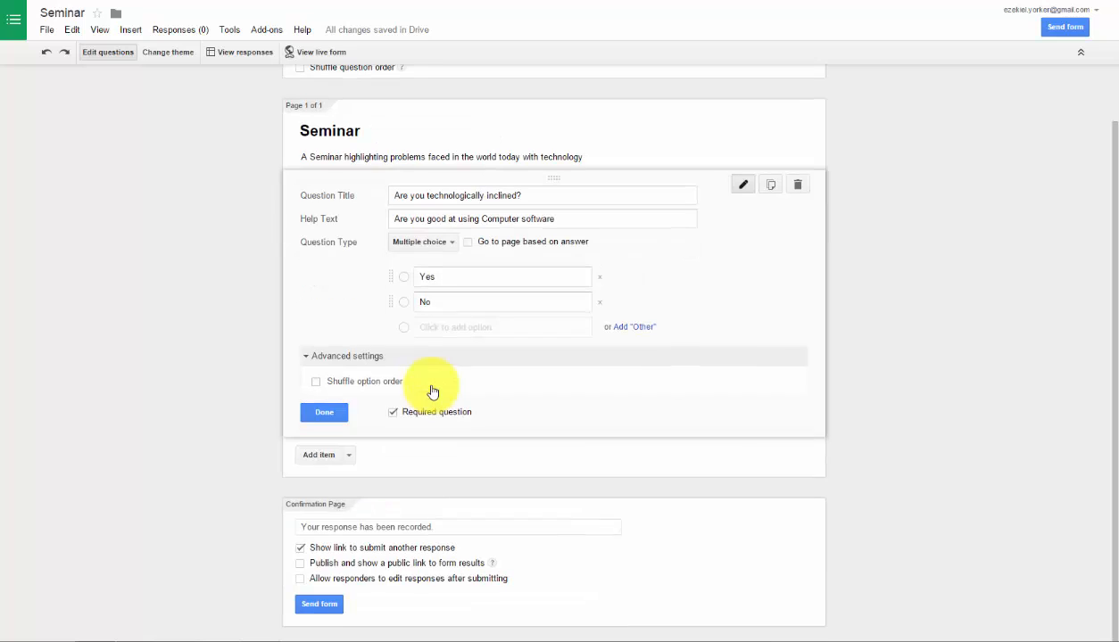
Step: Duplicate the question "Are you technologically inclined?" and expand the copy's advanced settings
{"action": "left_click", "coordinate": [348, 457]}
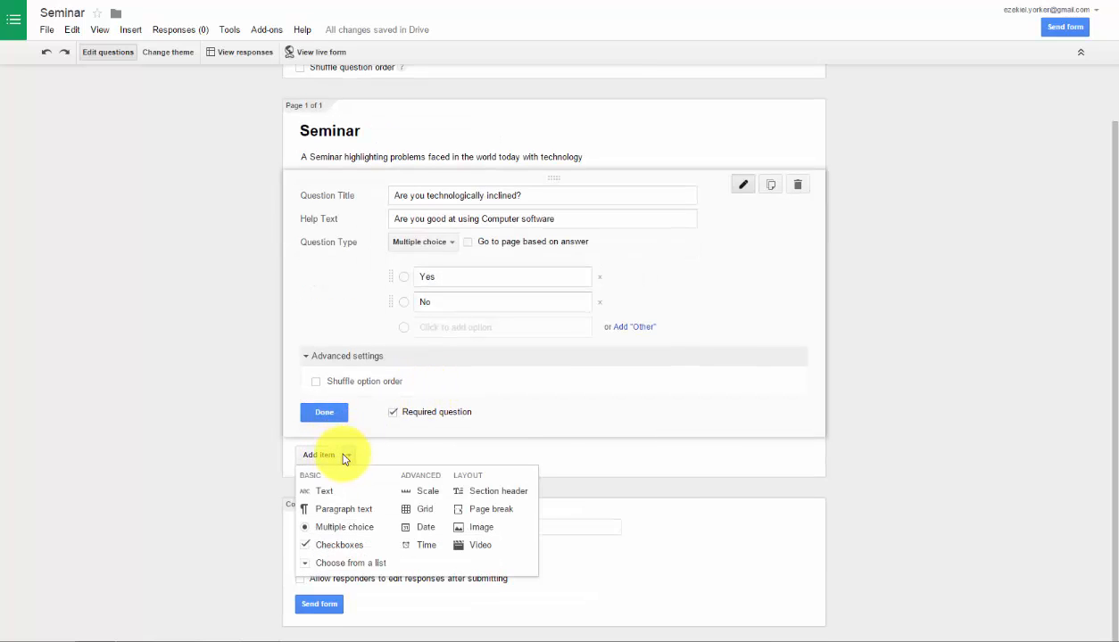
{"action": "left_click", "coordinate": [232, 470]}
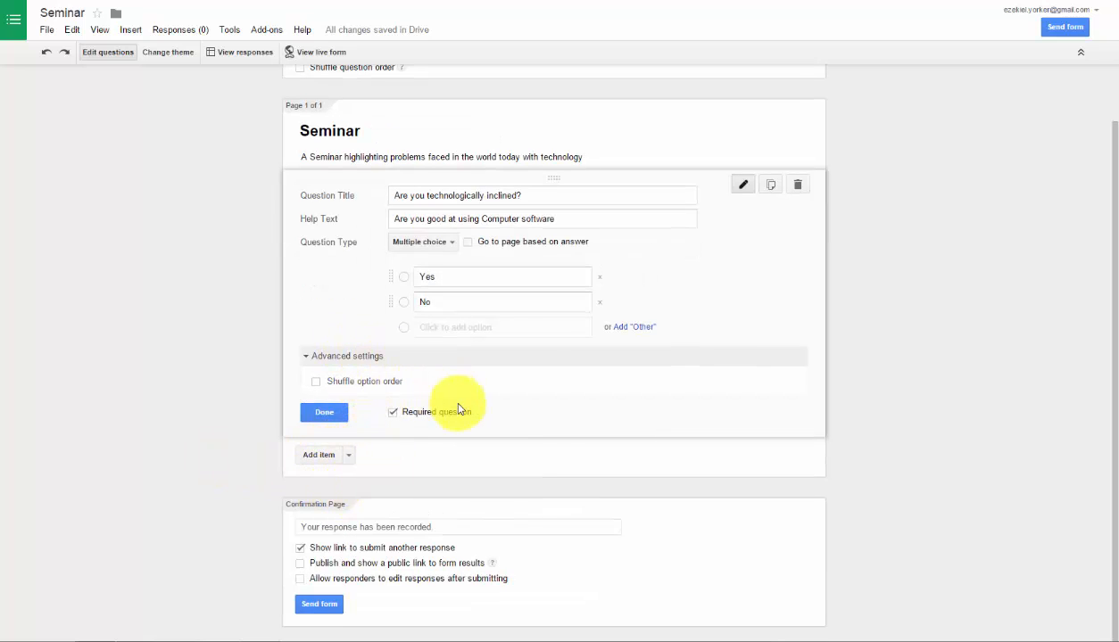
{"action": "left_click", "coordinate": [772, 186]}
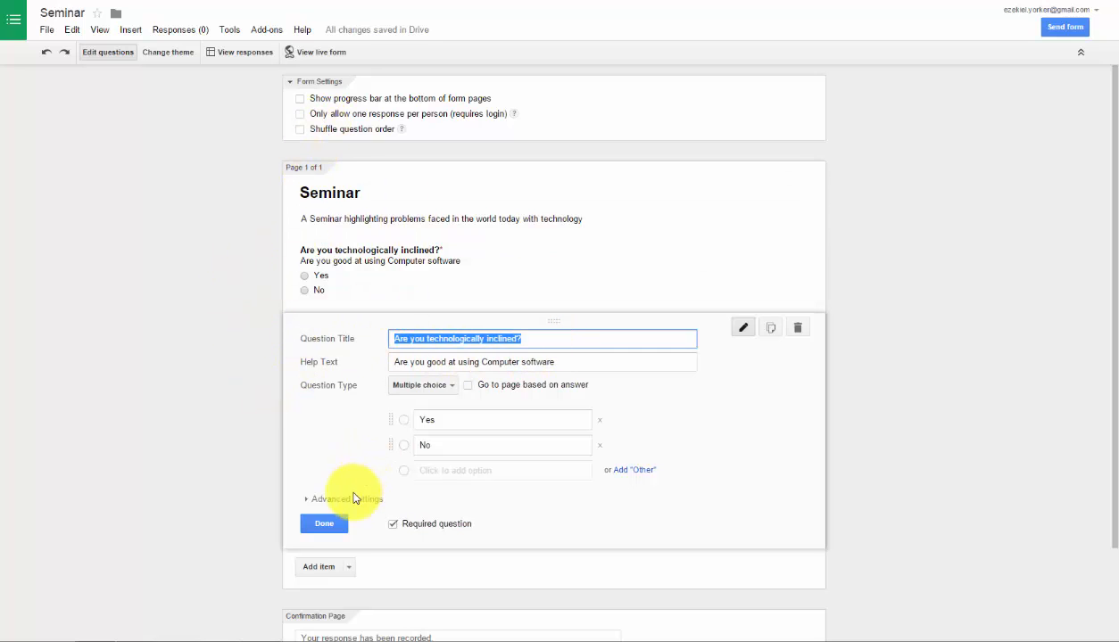
{"action": "left_click", "coordinate": [355, 500]}
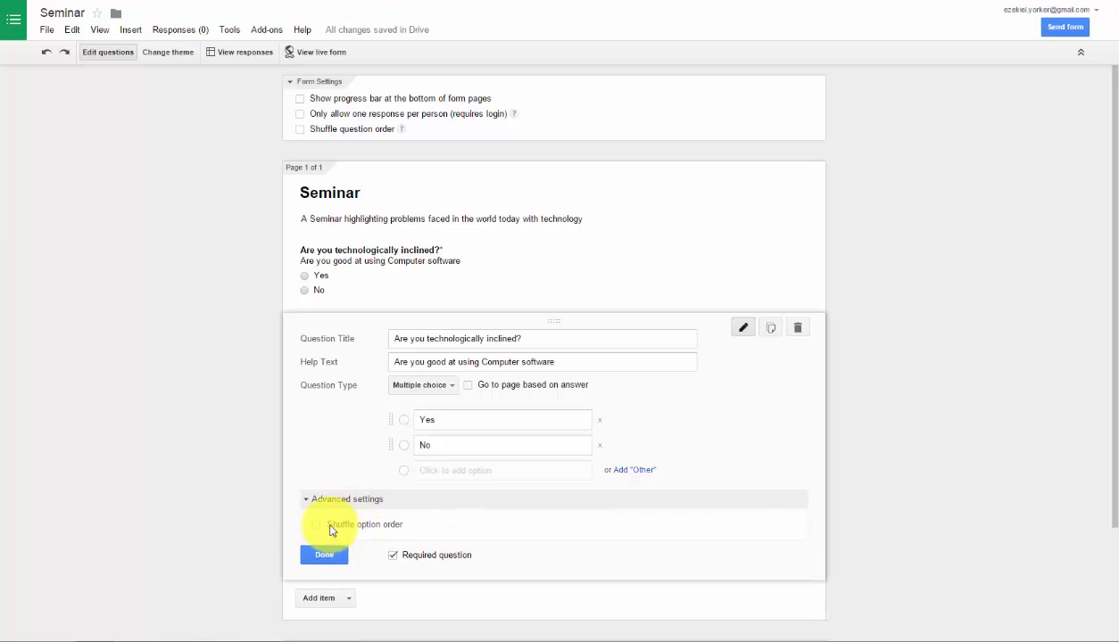
{"action": "left_click", "coordinate": [430, 420]}
{"action": "left_click", "coordinate": [433, 444]}
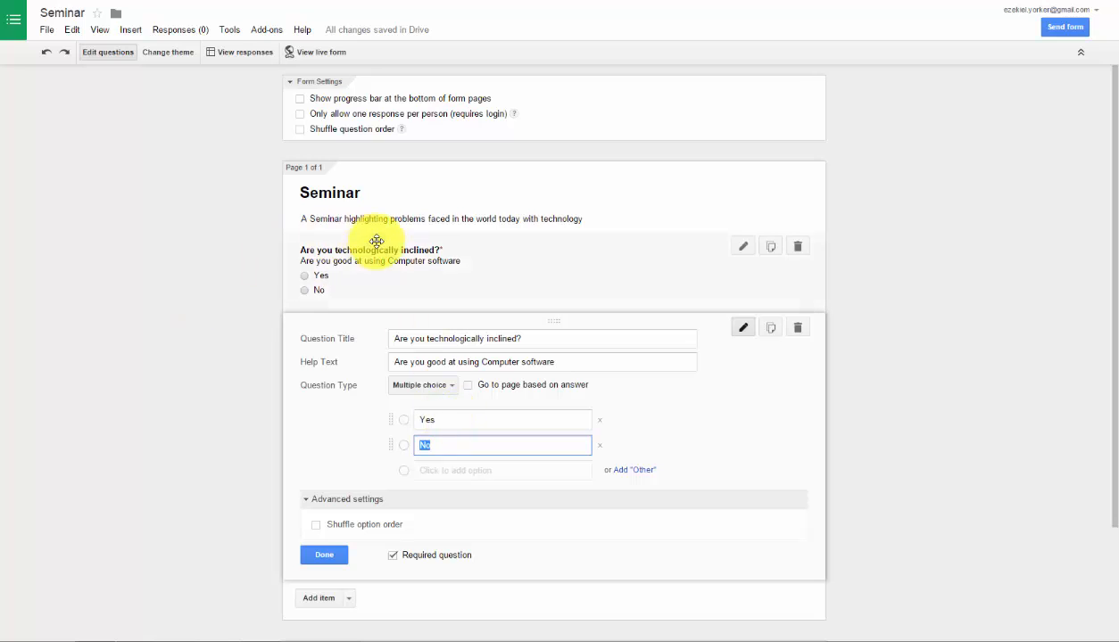
Step: Reopen the first question, review its answer options and advanced settings, and finish editing it
{"action": "left_click", "coordinate": [748, 249]}
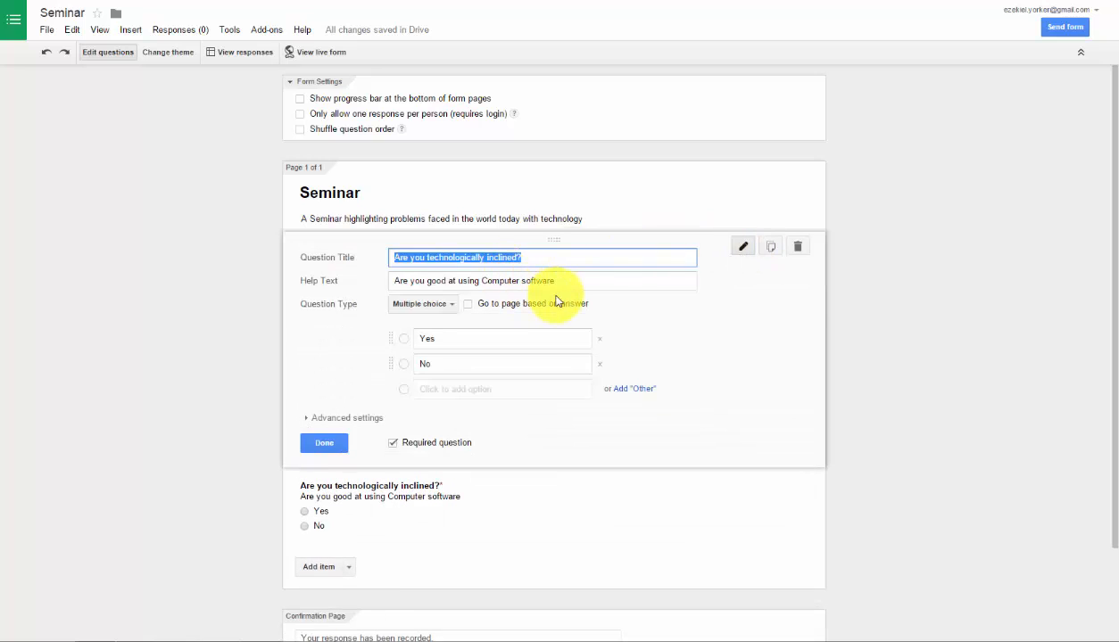
{"action": "left_click", "coordinate": [482, 364]}
{"action": "left_click", "coordinate": [471, 340]}
{"action": "left_click", "coordinate": [463, 363]}
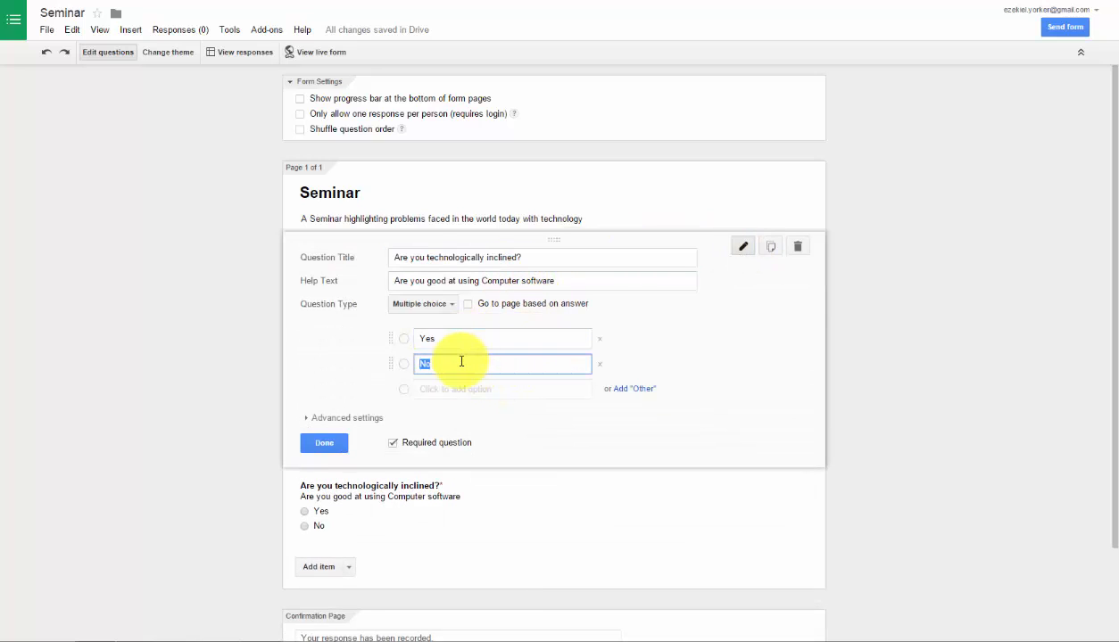
{"action": "left_click", "coordinate": [339, 419]}
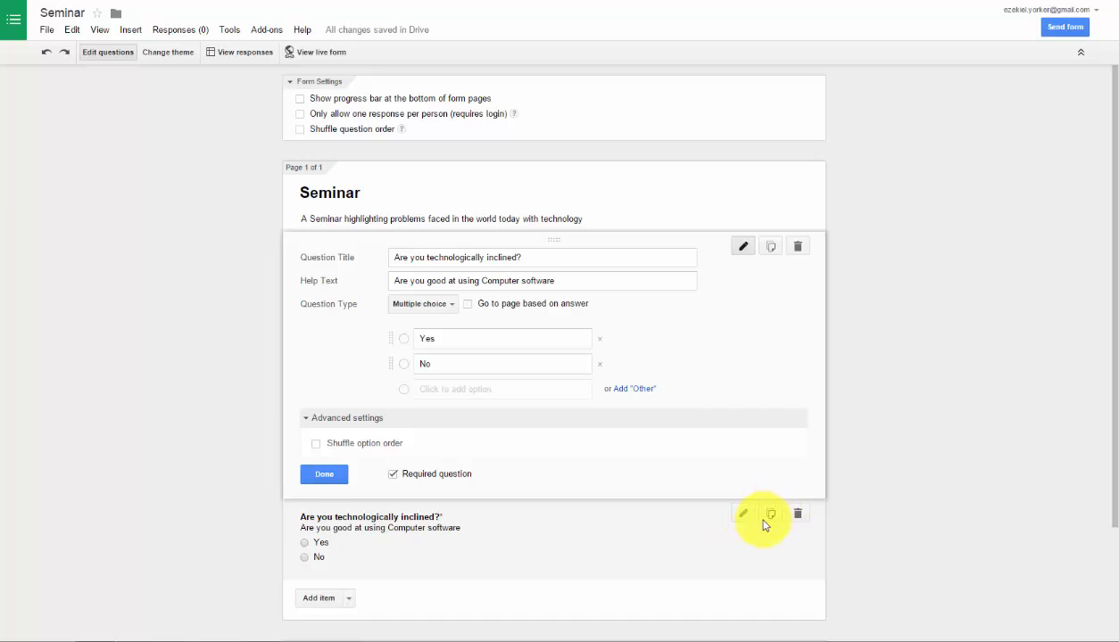
{"action": "left_click", "coordinate": [342, 475]}
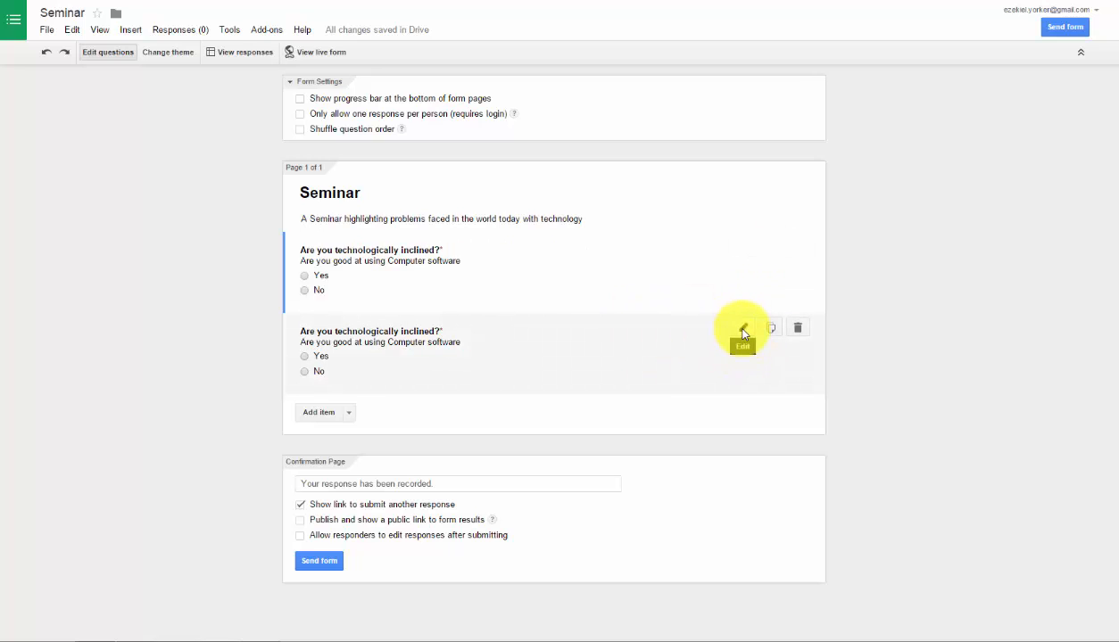
Step: Retitle the duplicated question "Have you experienced any problems with using phones" and clear its help text
{"action": "left_click", "coordinate": [743, 331]}
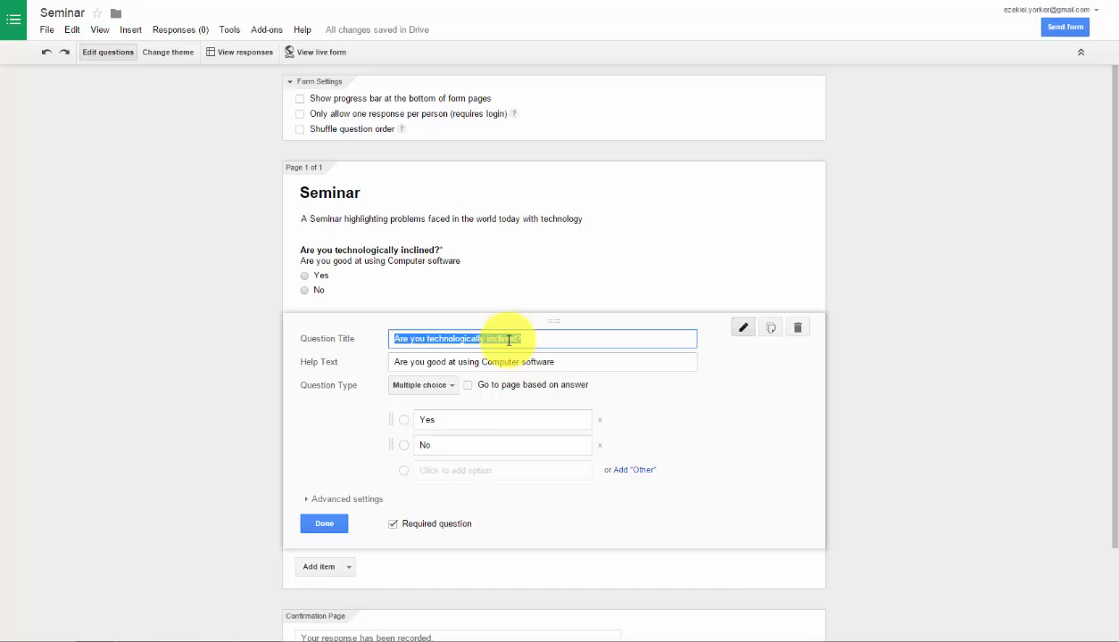
{"action": "type", "text": "Have you experienced any problems with using phones"}
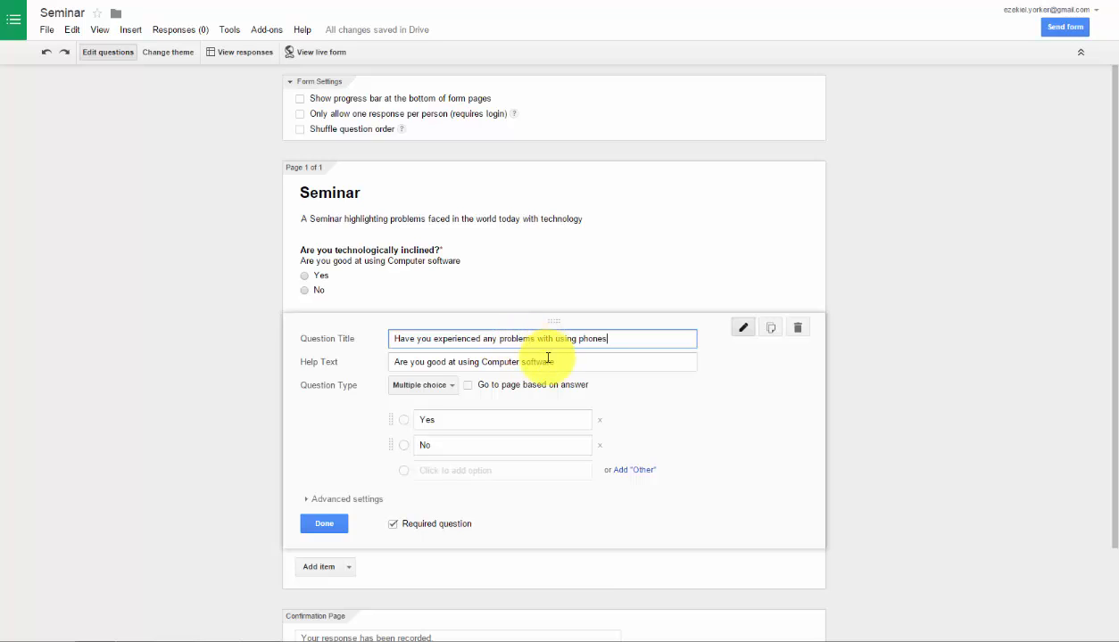
{"action": "left_click_drag", "start_coordinate": [552, 363], "coordinate": [307, 355]}
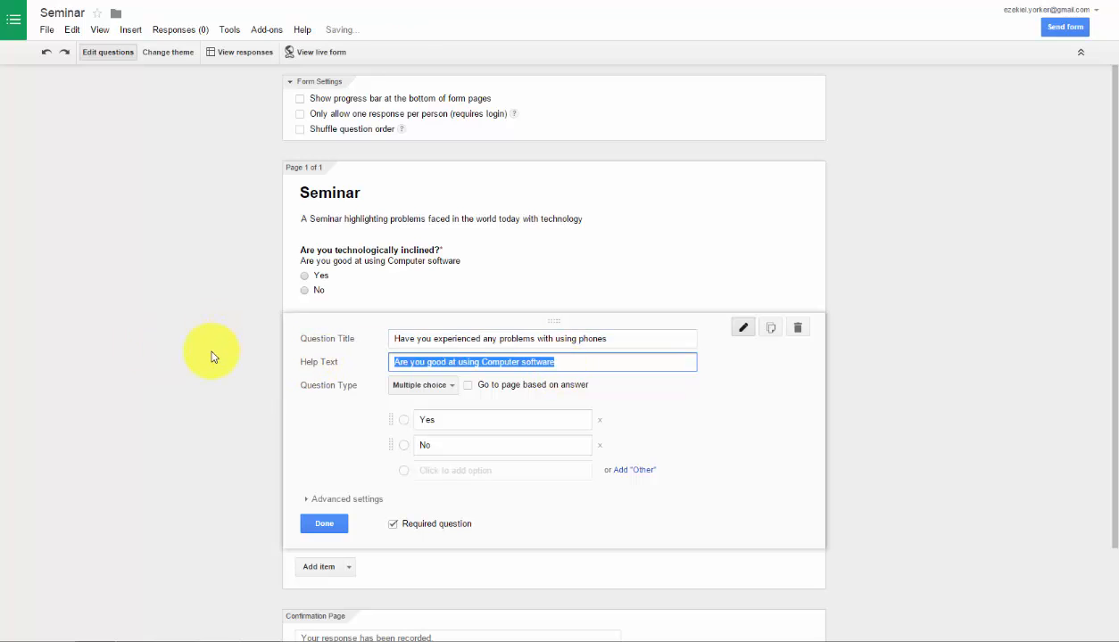
{"action": "key", "text": "BackSpace"}
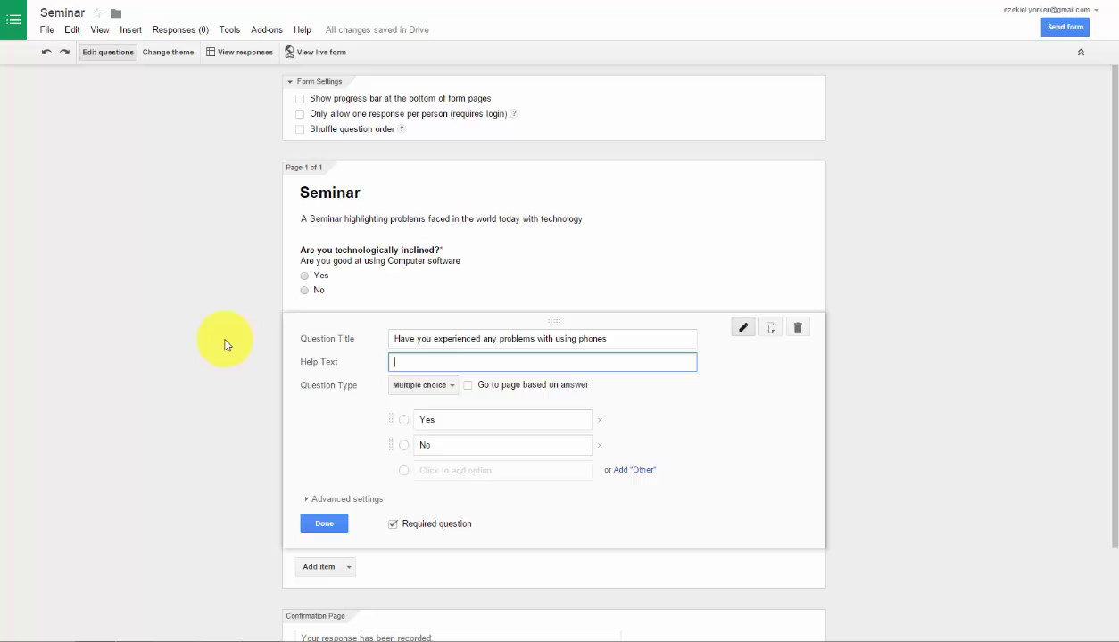
Step: Change the second question's type to Checkboxes
{"action": "left_click", "coordinate": [451, 385]}
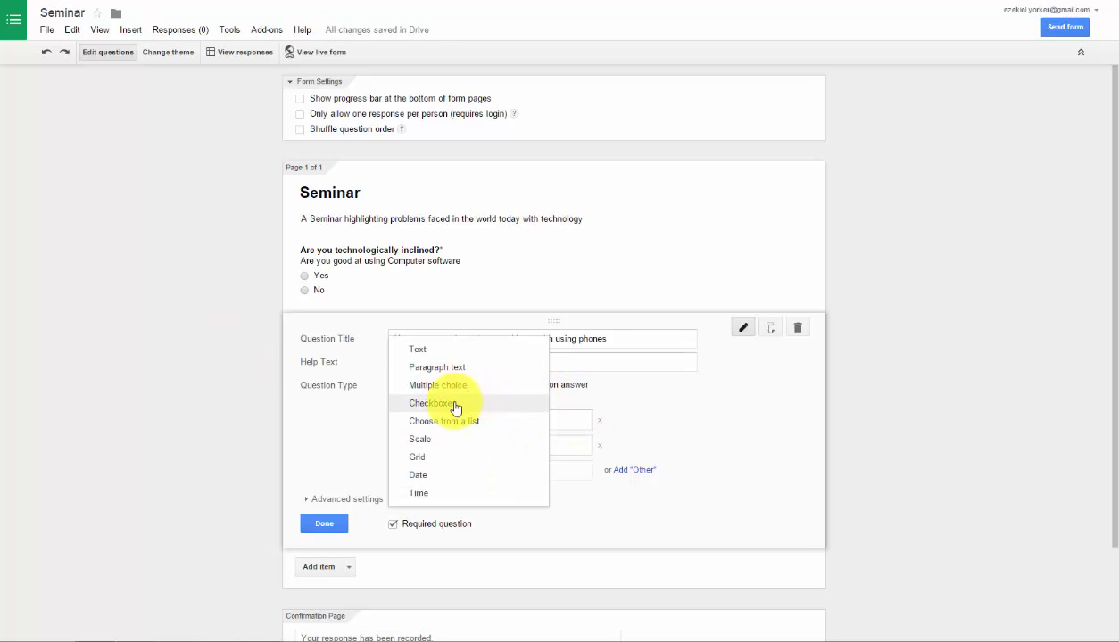
{"action": "left_click", "coordinate": [451, 405]}
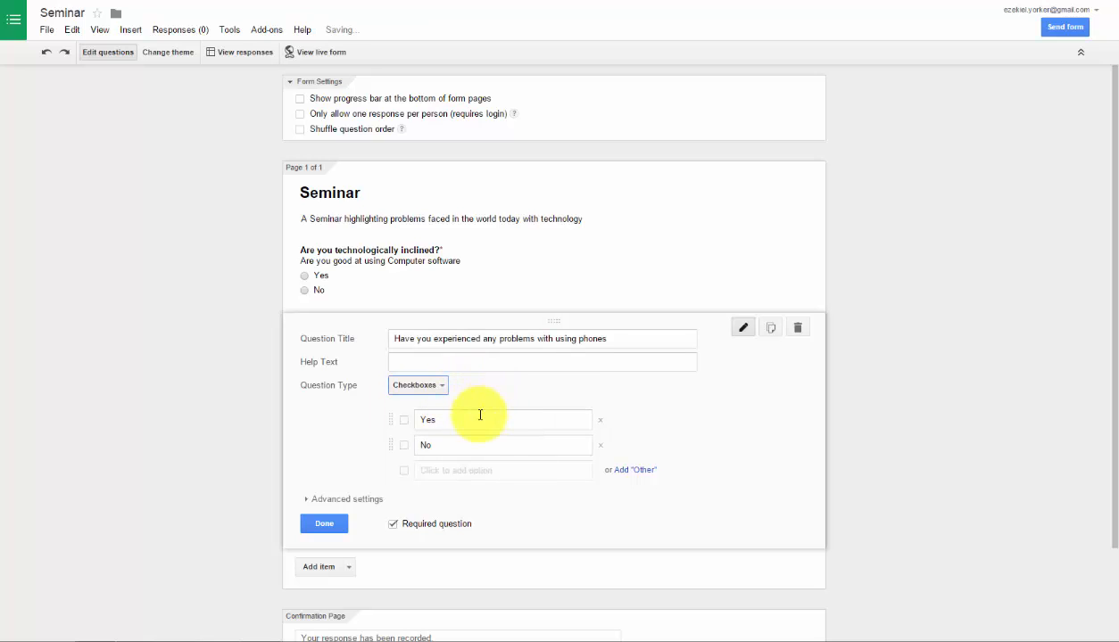
{"action": "left_click", "coordinate": [456, 421]}
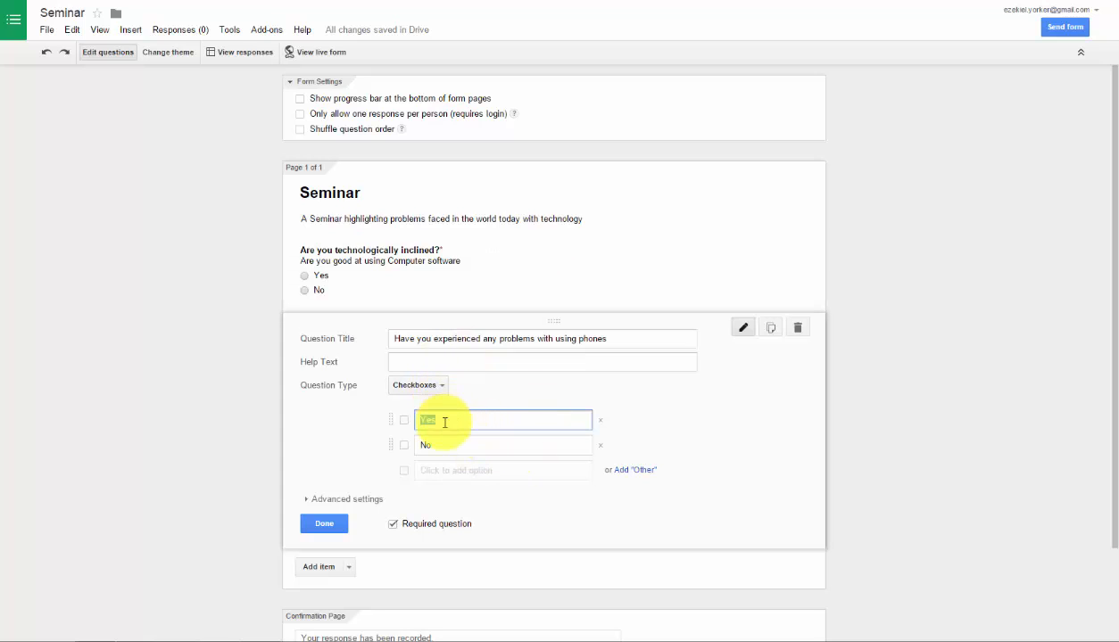
{"action": "left_click", "coordinate": [420, 386]}
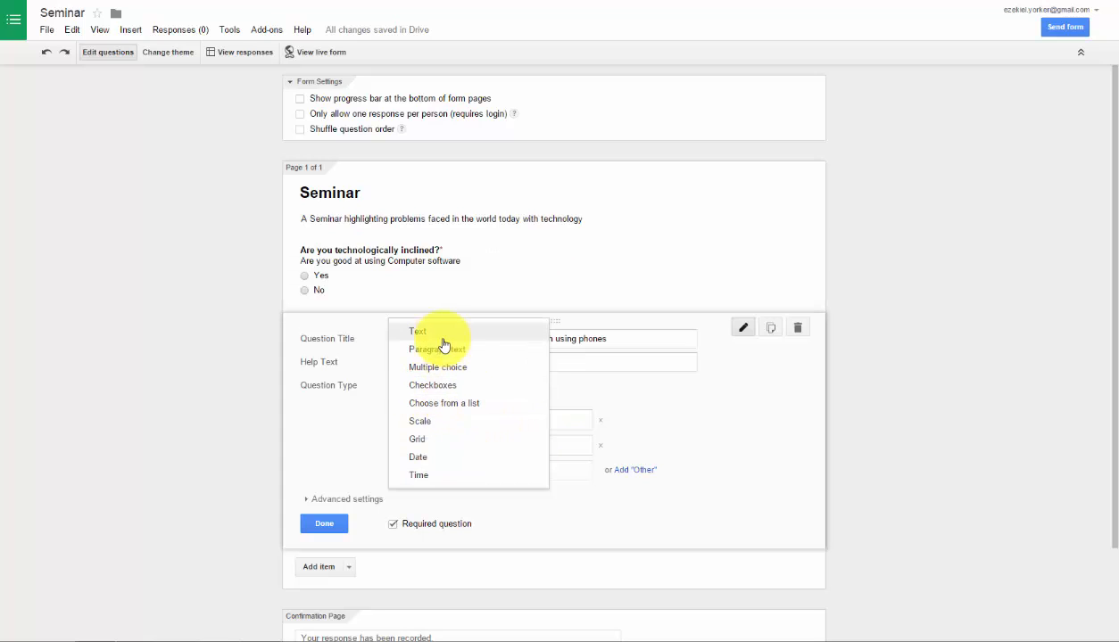
{"action": "left_click", "coordinate": [921, 430]}
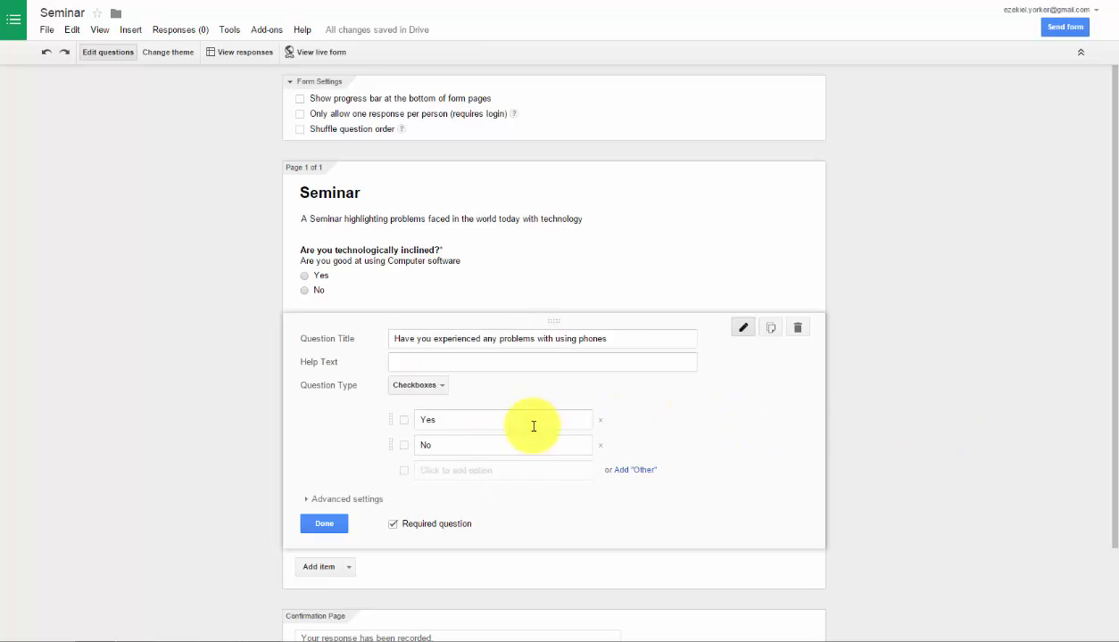
Step: Rename the two checkbox options of the second question to "From time to time" and "Every day"
{"action": "left_click", "coordinate": [446, 422]}
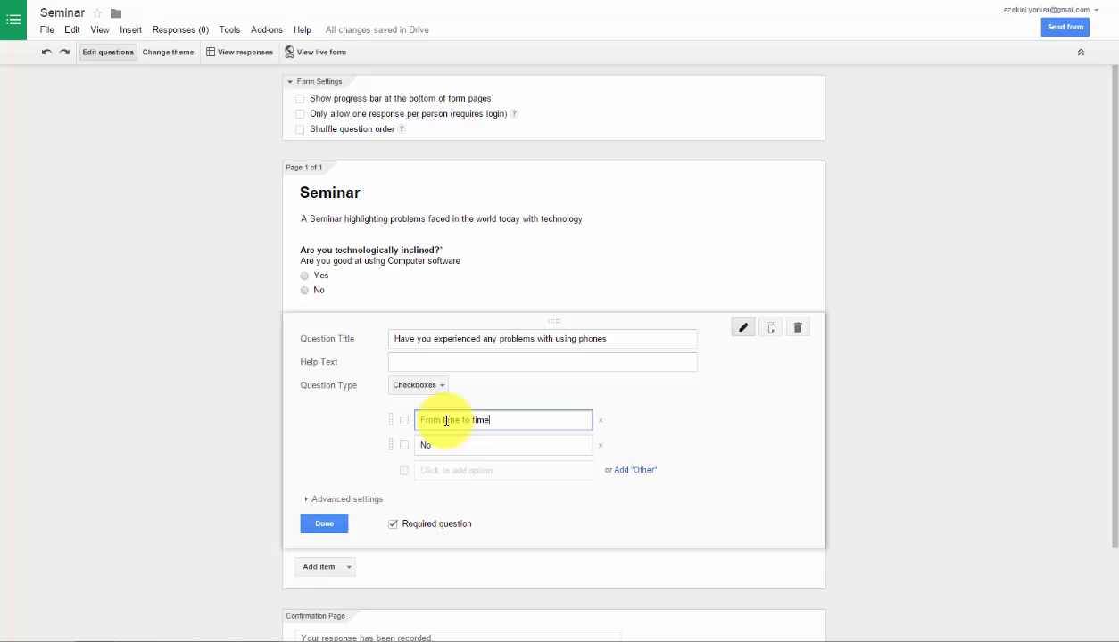
{"action": "left_click", "coordinate": [439, 444]}
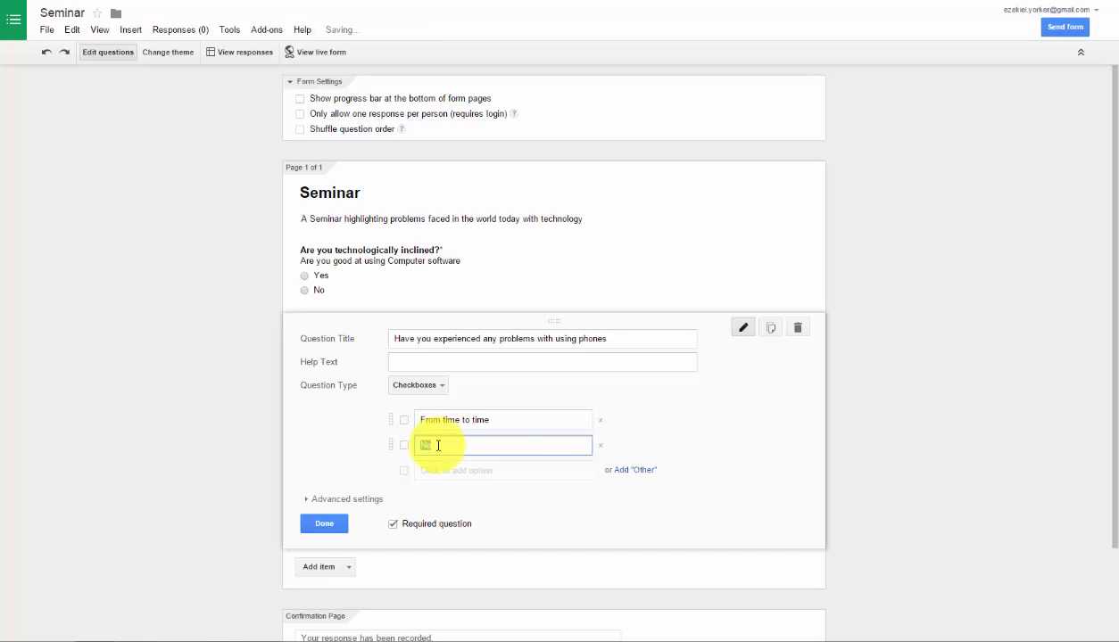
{"action": "type", "text": "Every day"}
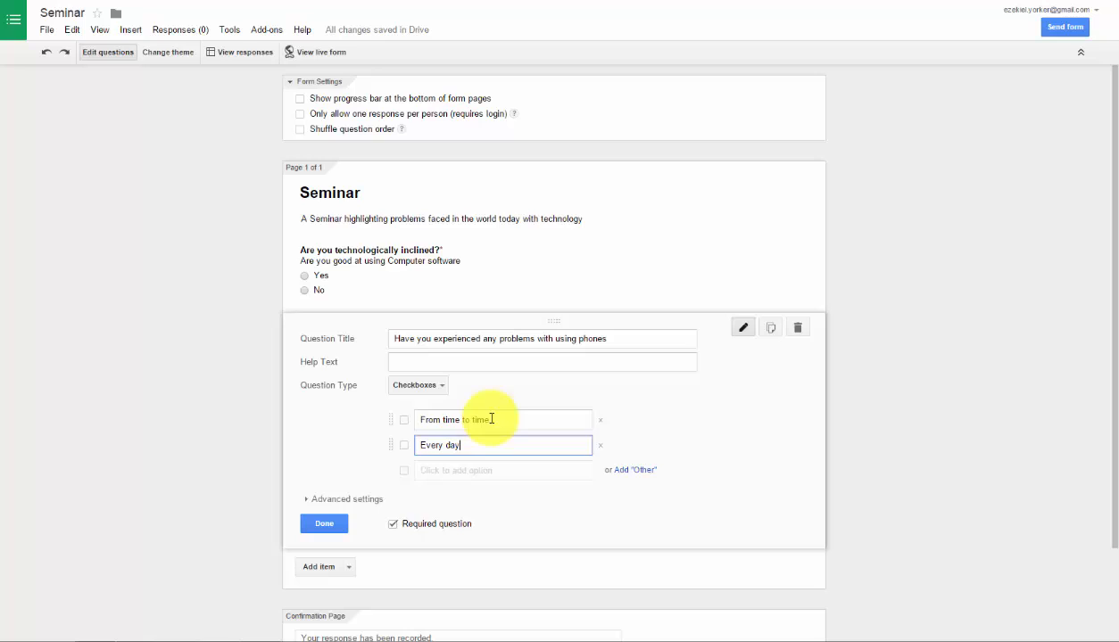
{"action": "left_click", "coordinate": [477, 419]}
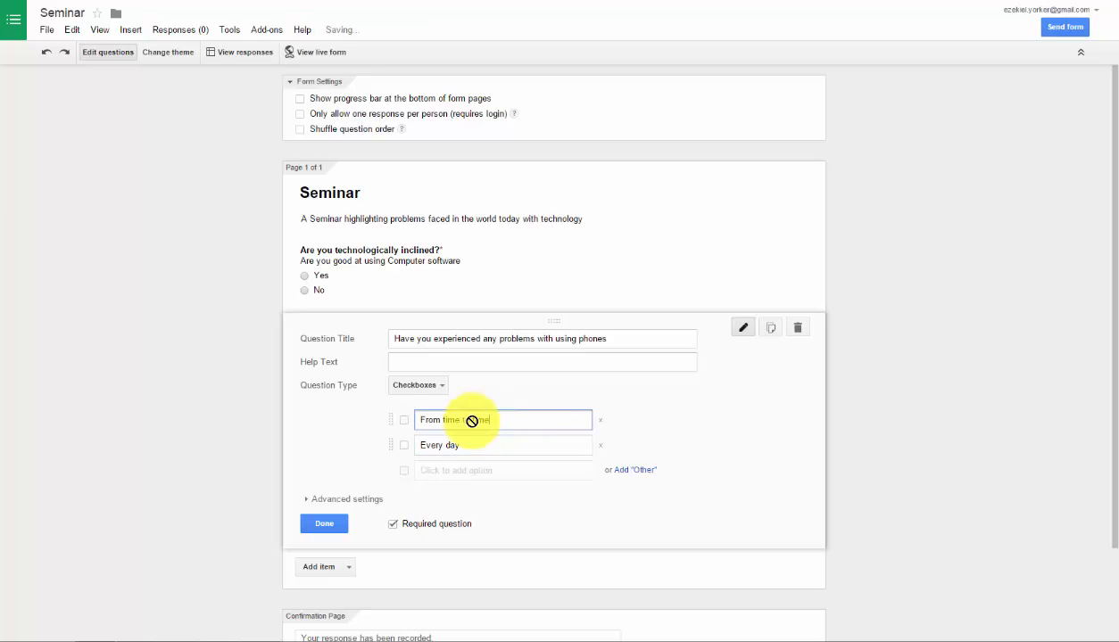
{"action": "left_click", "coordinate": [491, 442]}
{"action": "left_click", "coordinate": [500, 421]}
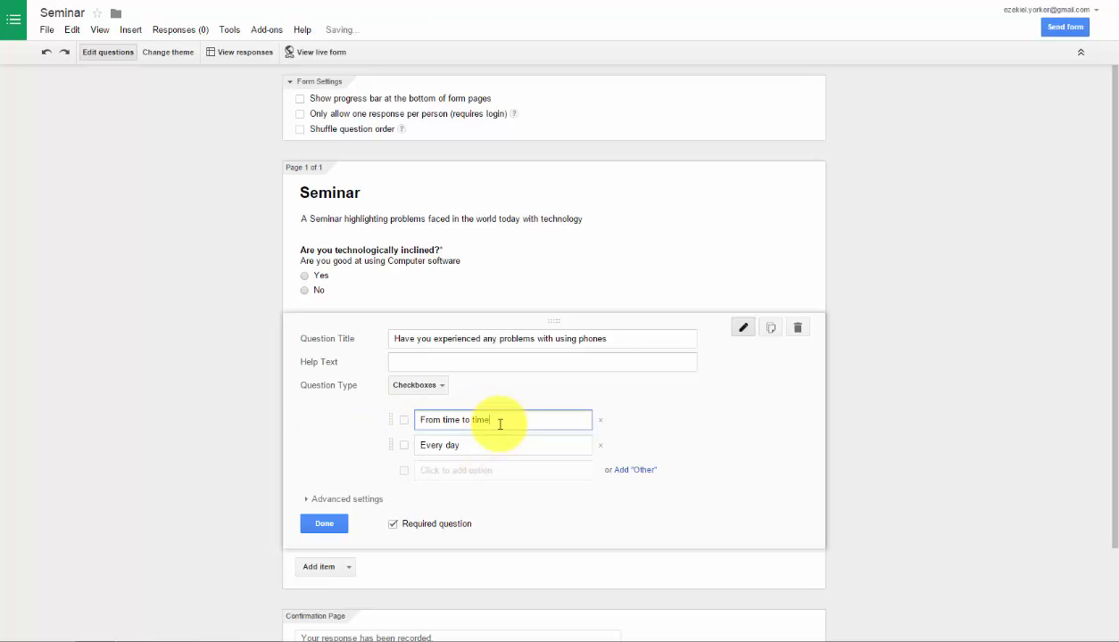
Step: Add a question mark to the end of the second question's title
{"action": "left_click", "coordinate": [619, 337]}
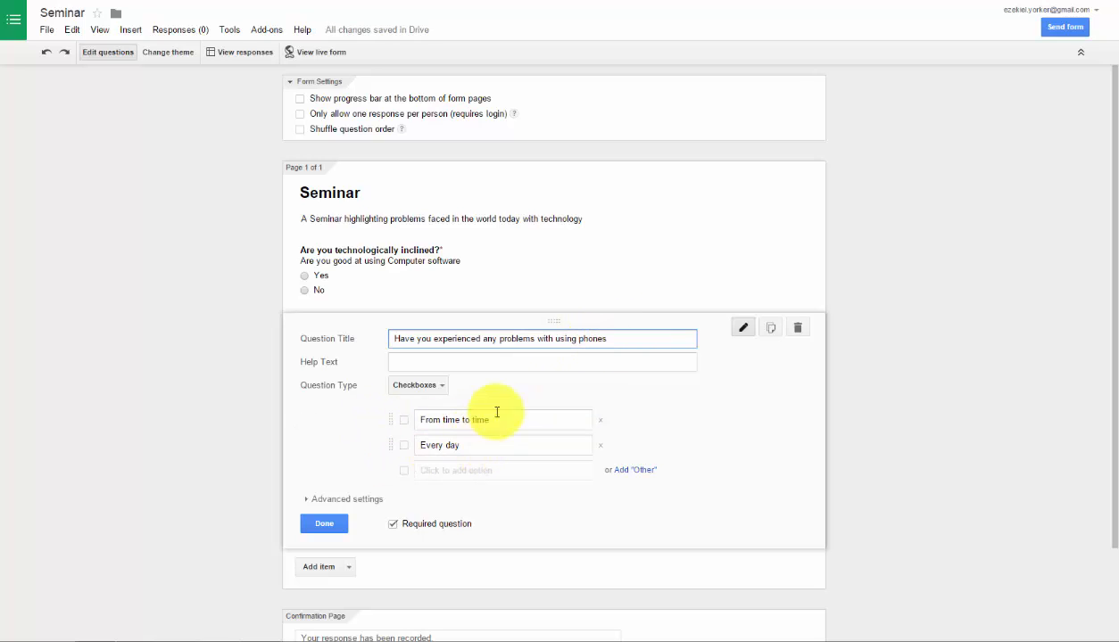
{"action": "left_click_drag", "start_coordinate": [382, 341], "coordinate": [615, 332]}
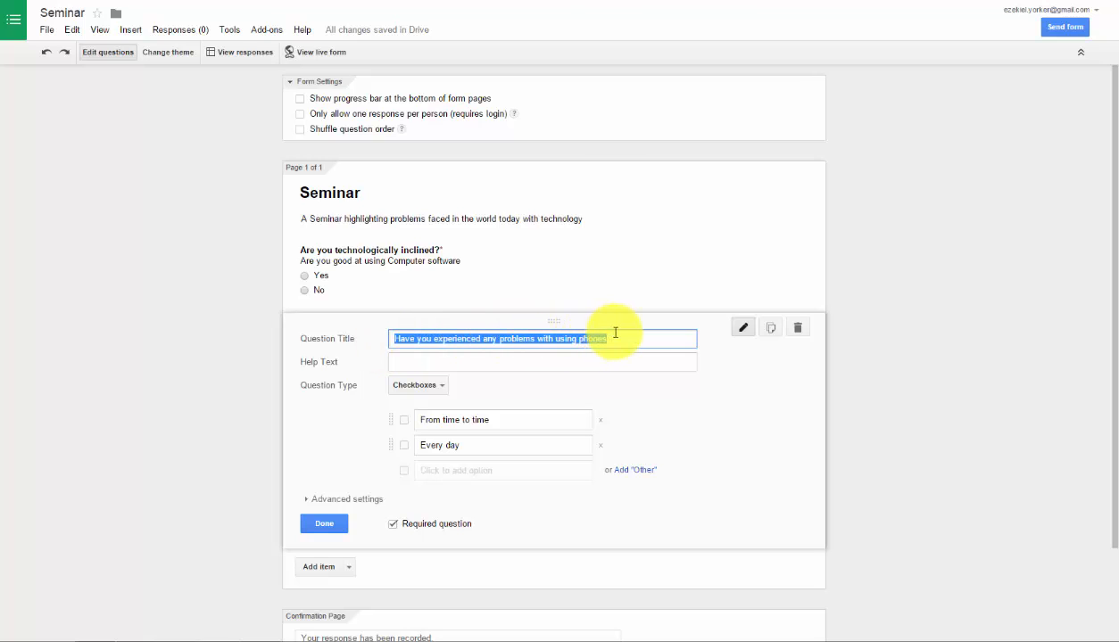
{"action": "left_click", "coordinate": [617, 334]}
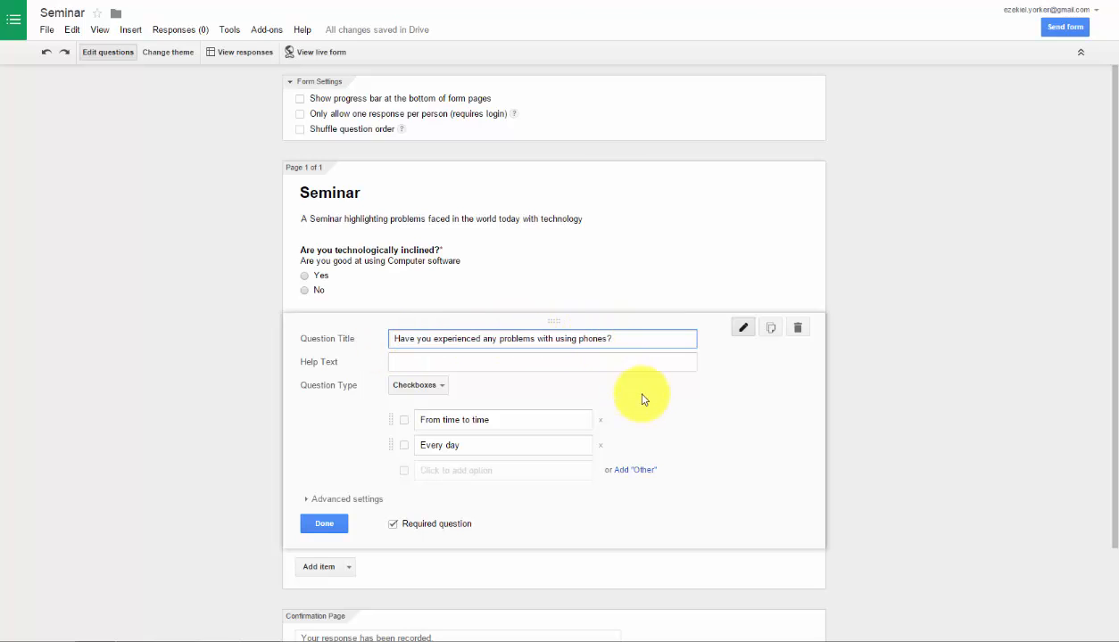
{"action": "left_click", "coordinate": [512, 419]}
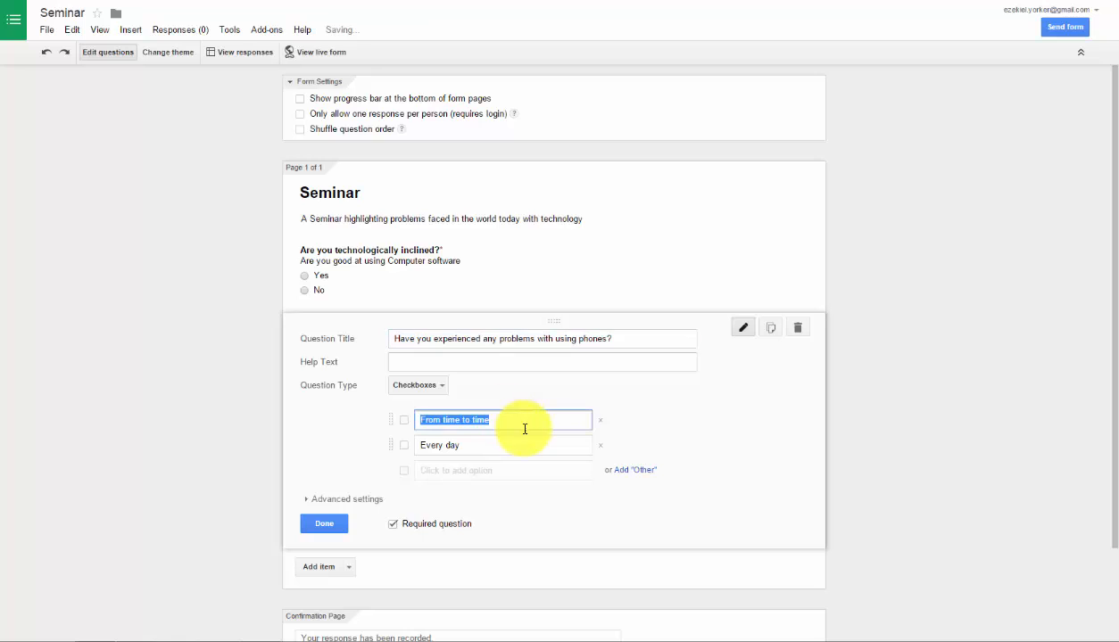
{"action": "left_click", "coordinate": [437, 385]}
{"action": "left_click", "coordinate": [242, 376]}
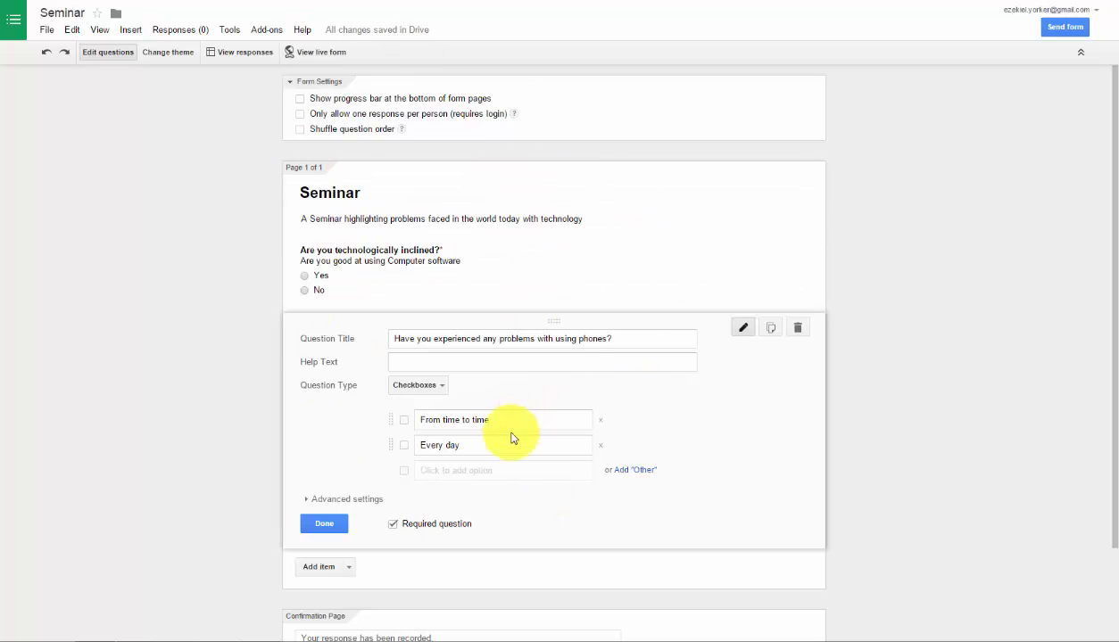
Step: Make the second question optional and expand its advanced settings
{"action": "left_click", "coordinate": [393, 526]}
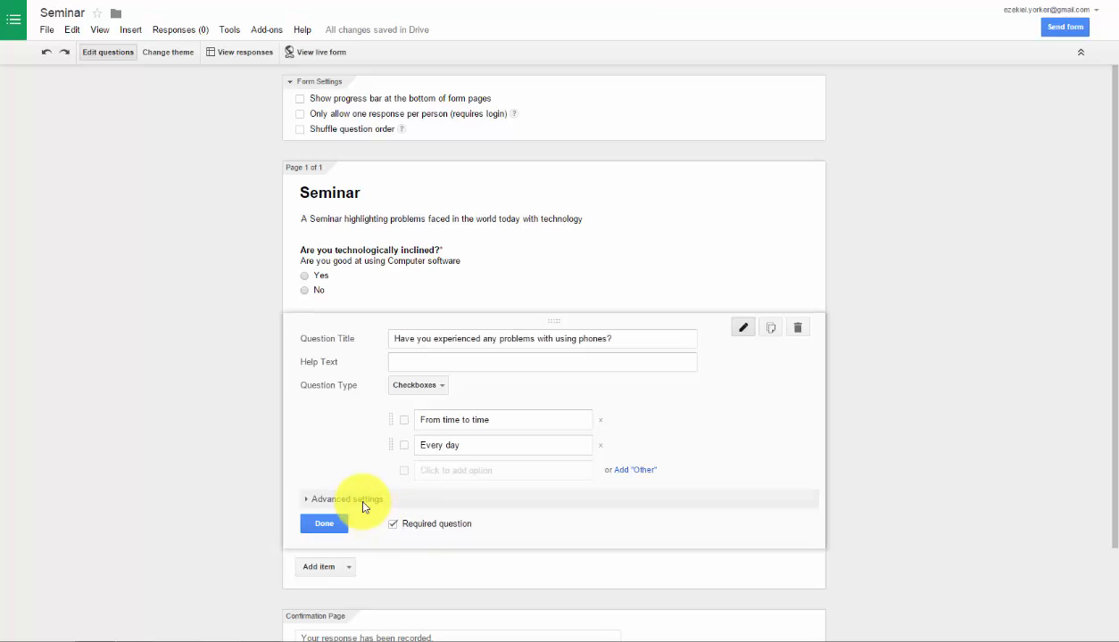
{"action": "left_click", "coordinate": [392, 524]}
{"action": "left_click", "coordinate": [376, 503]}
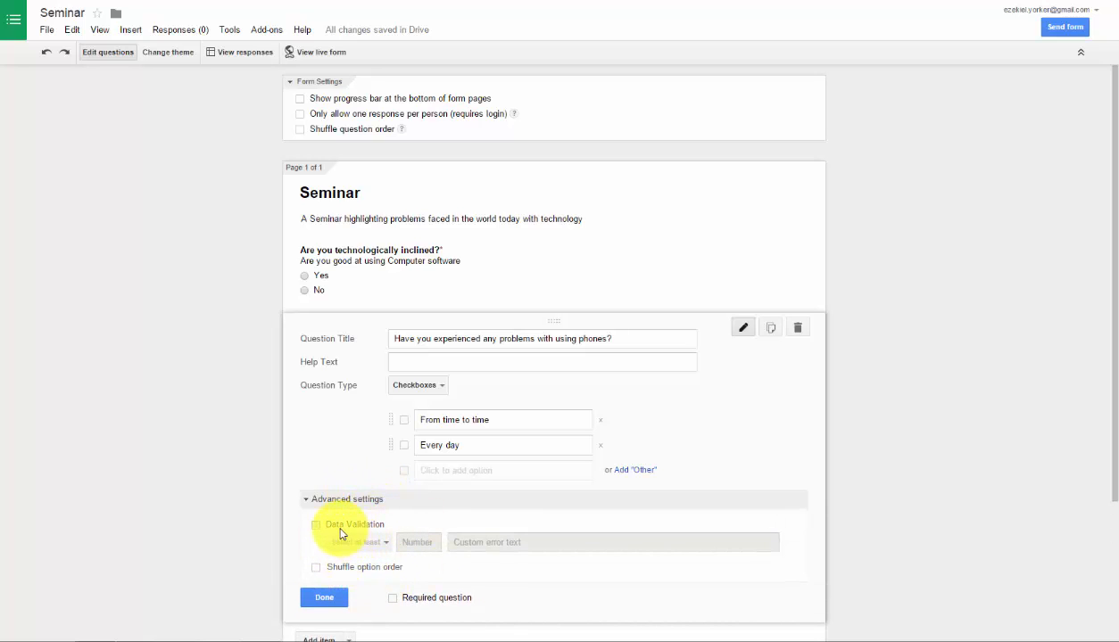
Step: Try data validation on the checkbox question and look at its available selection rules
{"action": "left_click", "coordinate": [344, 526]}
{"action": "left_click", "coordinate": [361, 544]}
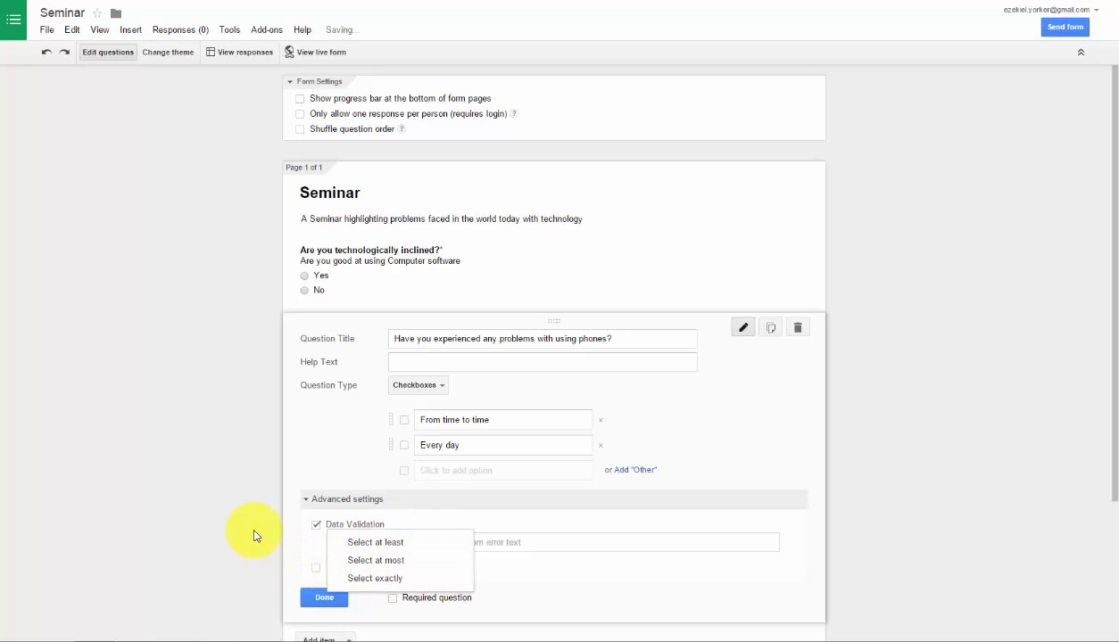
{"action": "left_click", "coordinate": [335, 544]}
{"action": "left_click", "coordinate": [354, 526]}
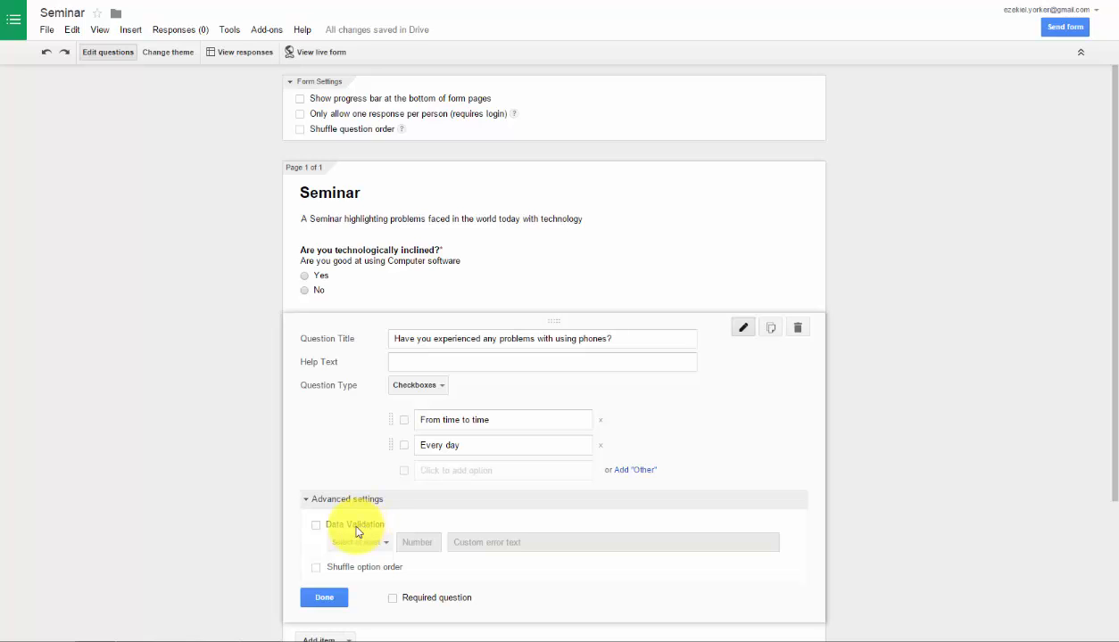
Step: Finish editing the second question and set the confirmation message to "Thank you for completing my survey/reservation/questionnaire. Have a nice day!"
{"action": "scroll", "coordinate": [250, 511], "scroll_direction": "down", "scroll_amount": 3}
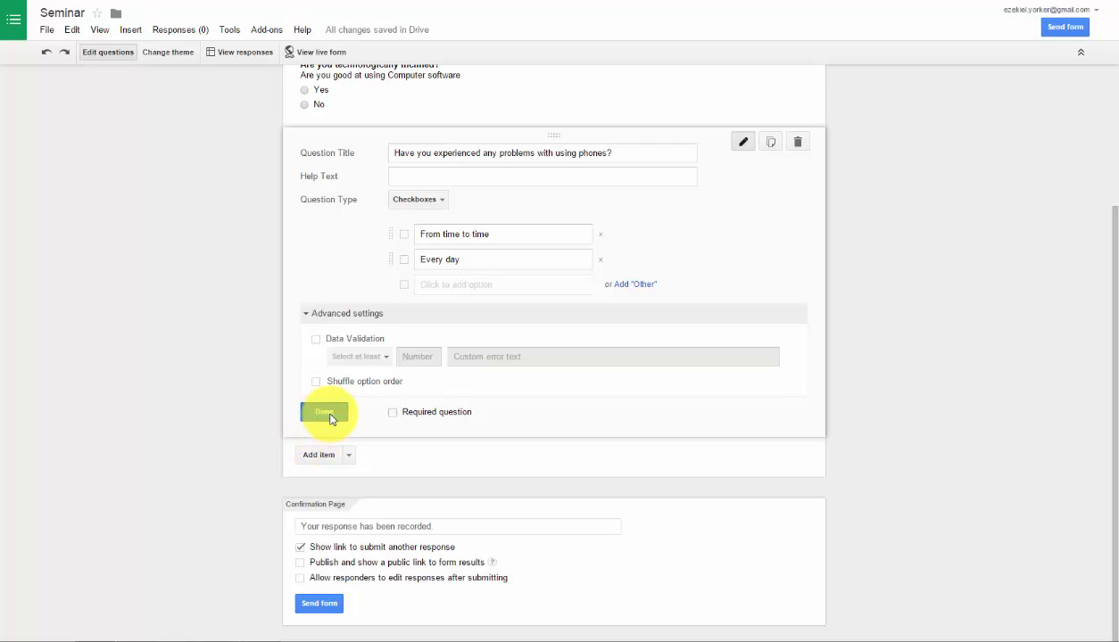
{"action": "left_click", "coordinate": [325, 413]}
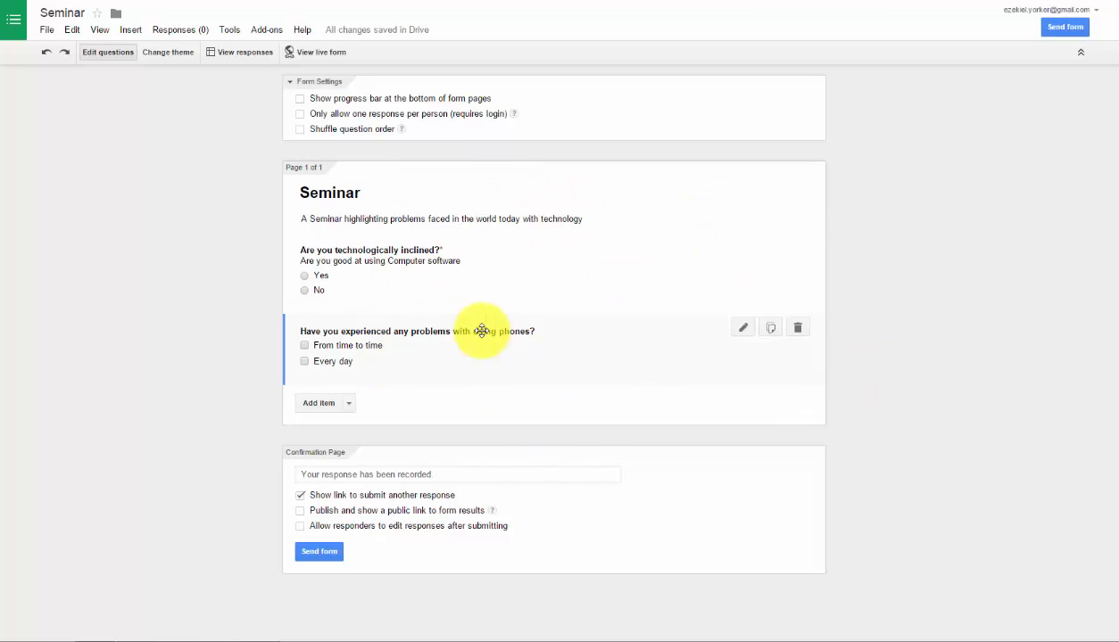
{"action": "left_click", "coordinate": [438, 474]}
{"action": "left_click_drag", "start_coordinate": [437, 474], "coordinate": [214, 462]}
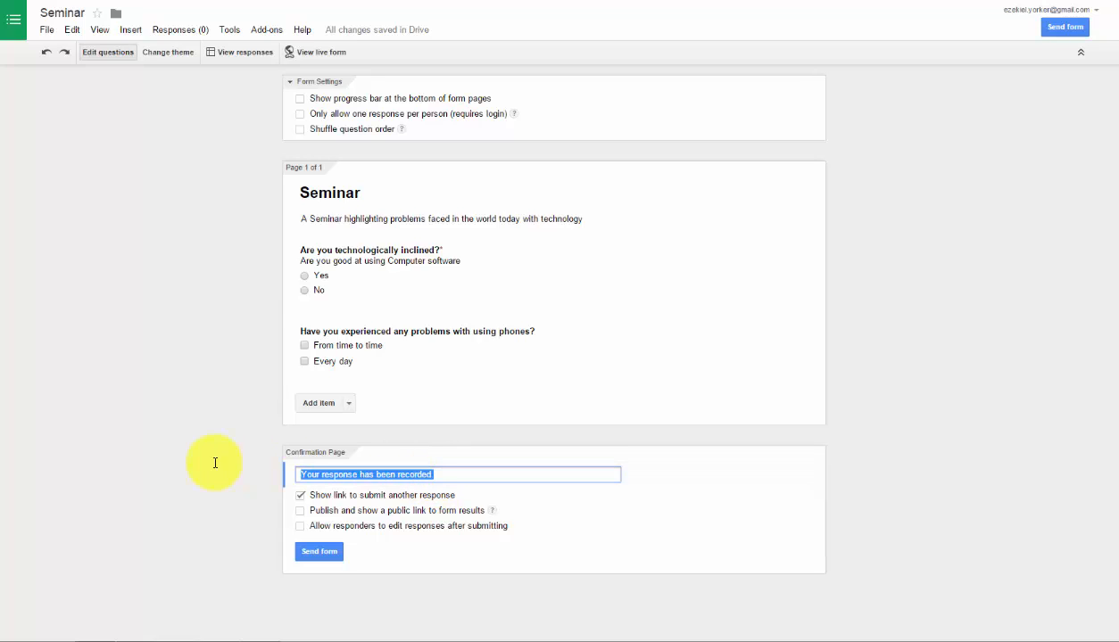
{"action": "key", "text": "BackSpace"}
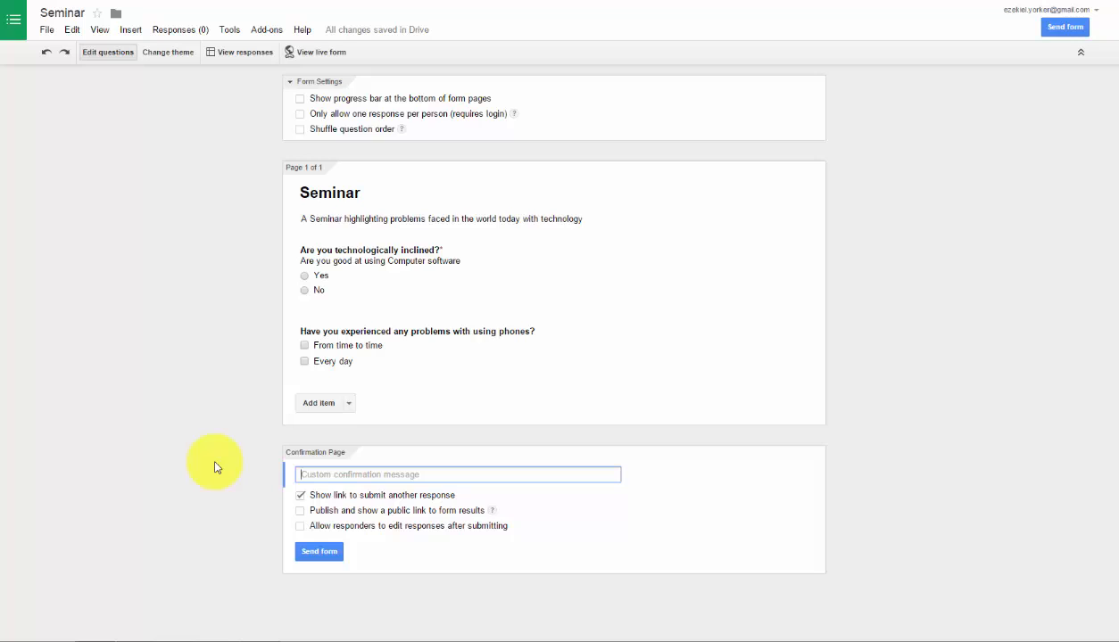
{"action": "type", "text": "T"}
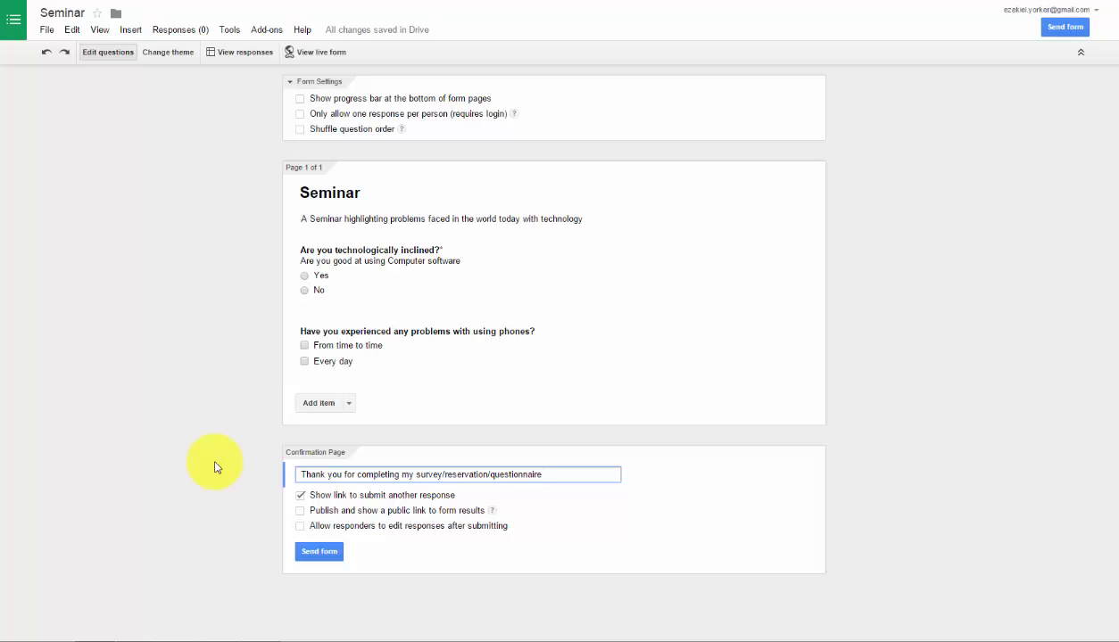
{"action": "type", "text": "Have a nice day!"}
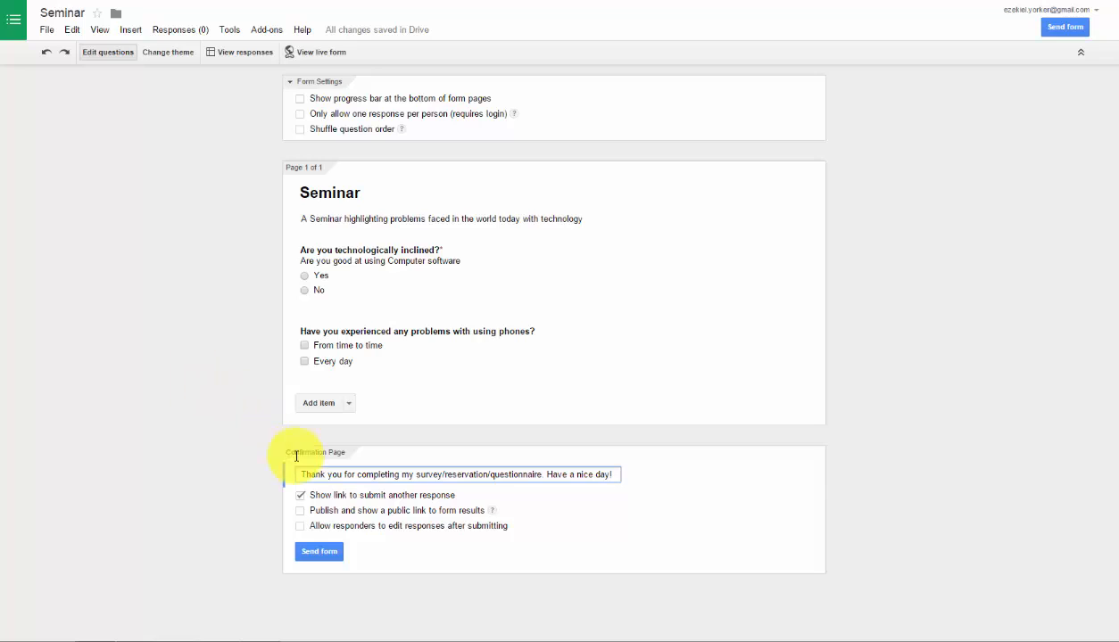
Step: Disable the confirmation page's link to submit another response, and try publishing a public link to the form results
{"action": "left_click", "coordinate": [301, 495]}
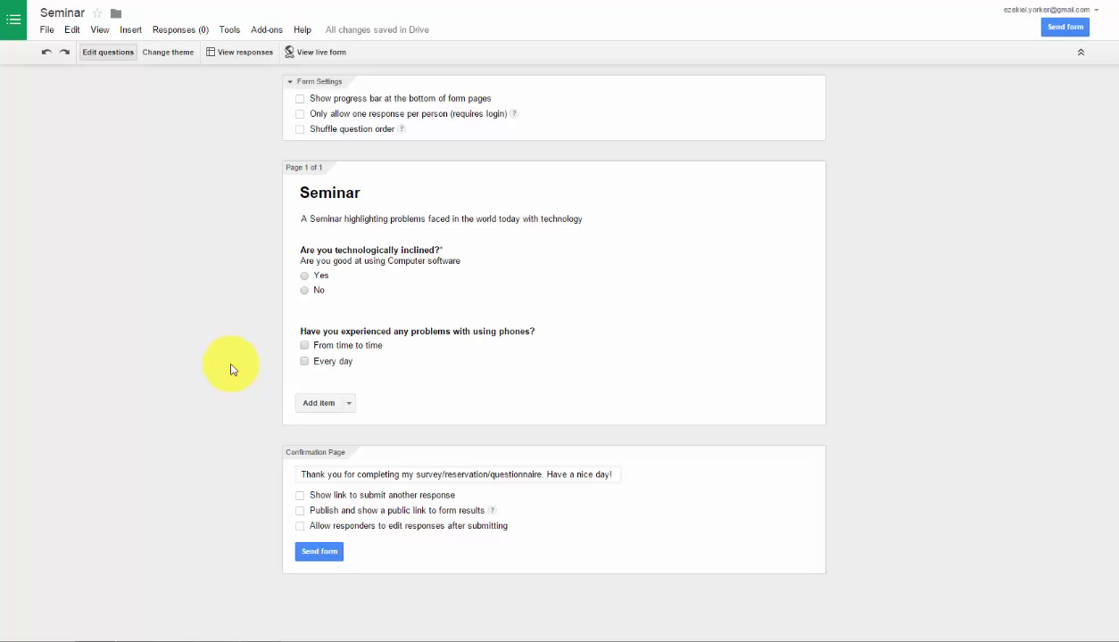
{"action": "left_click", "coordinate": [301, 512]}
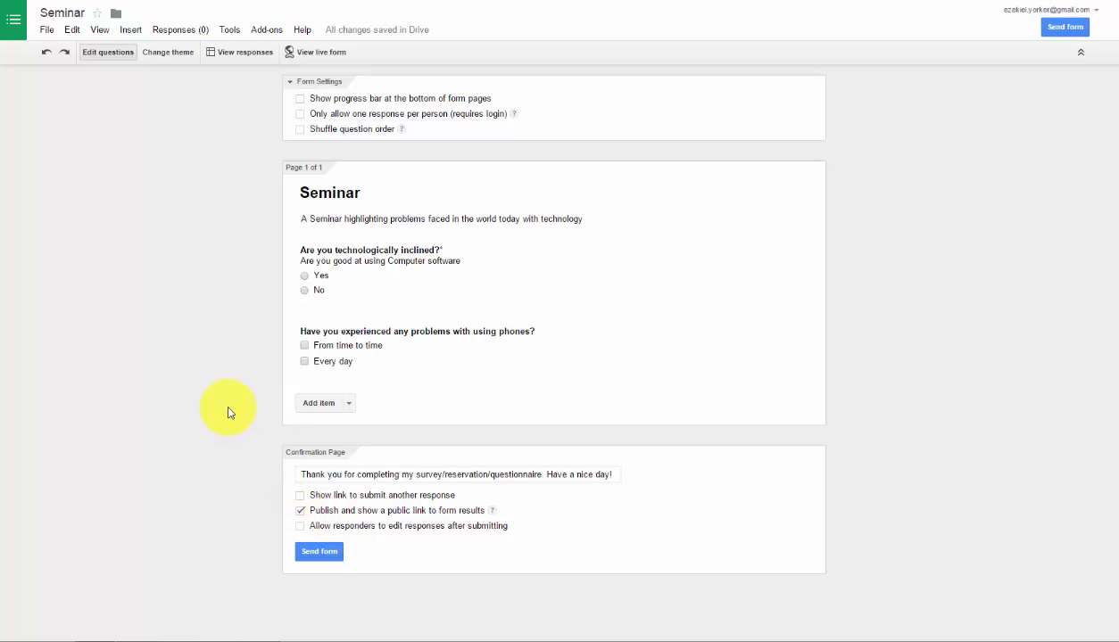
{"action": "left_click", "coordinate": [299, 512]}
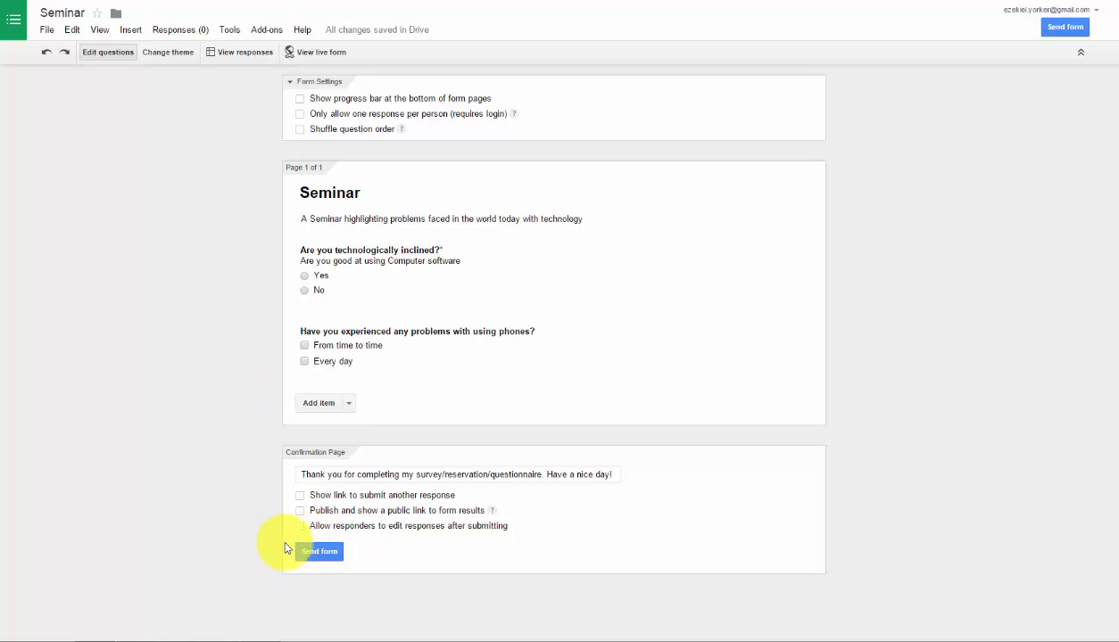
Step: Open the form's sending options and switch the share link to a short URL
{"action": "left_click", "coordinate": [319, 552]}
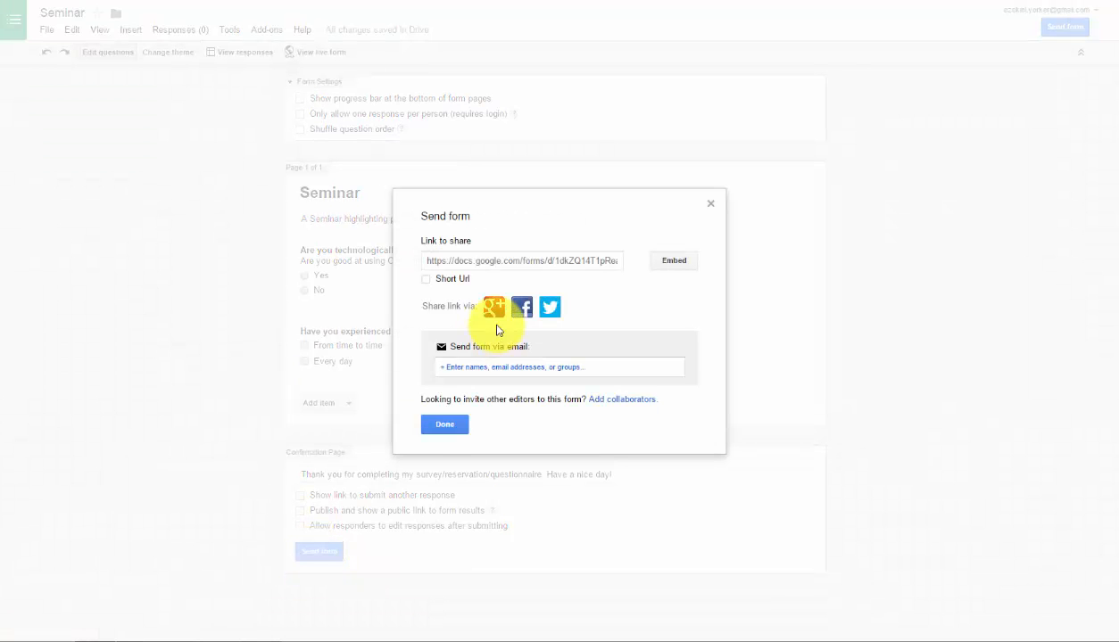
{"action": "left_click", "coordinate": [493, 261]}
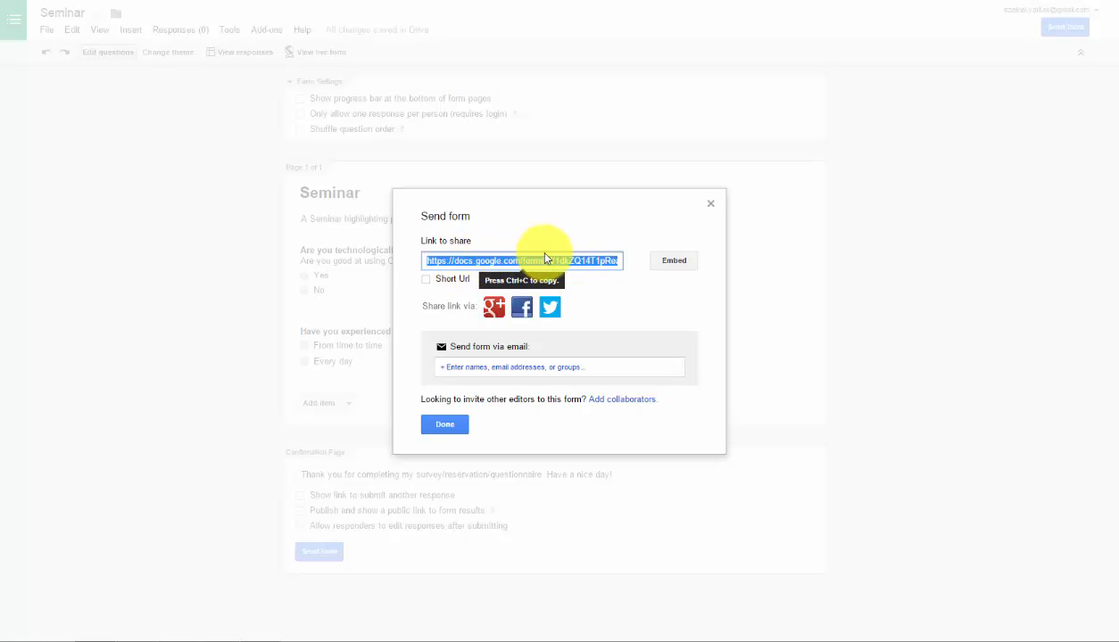
{"action": "left_click", "coordinate": [427, 281]}
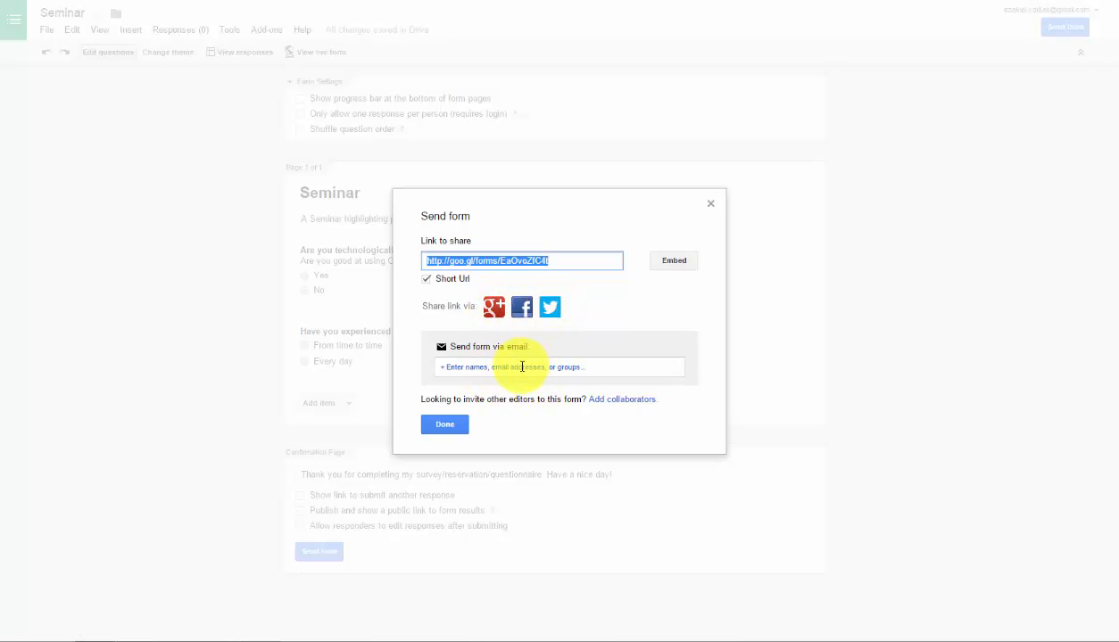
Step: Examine the options for sending the form via email, including recipients, subject and custom message
{"action": "left_click", "coordinate": [517, 366]}
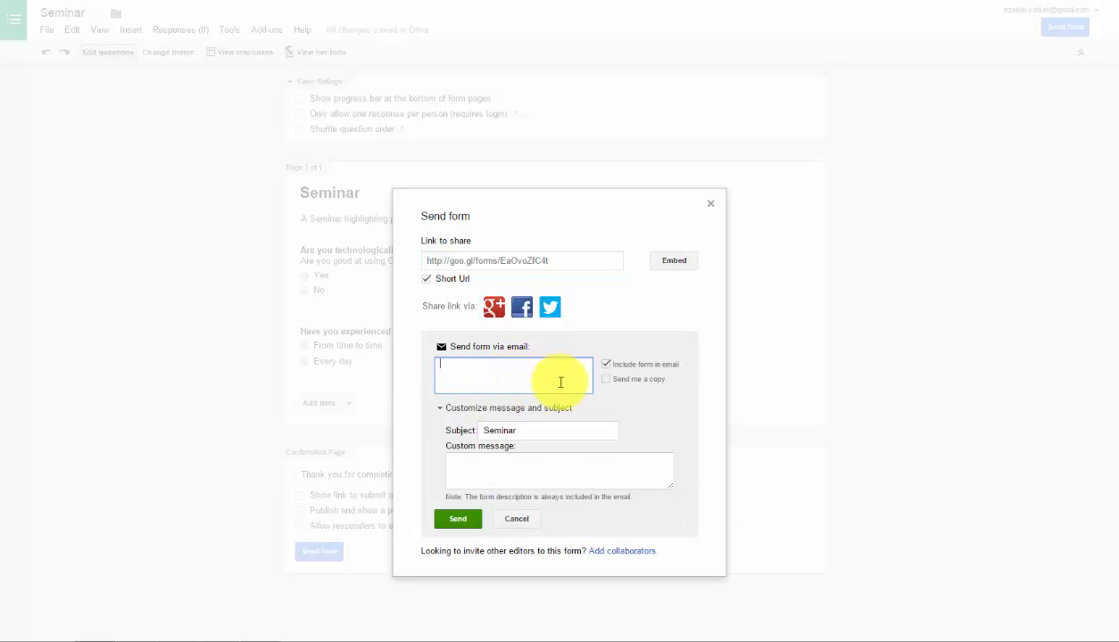
{"action": "left_click", "coordinate": [536, 429]}
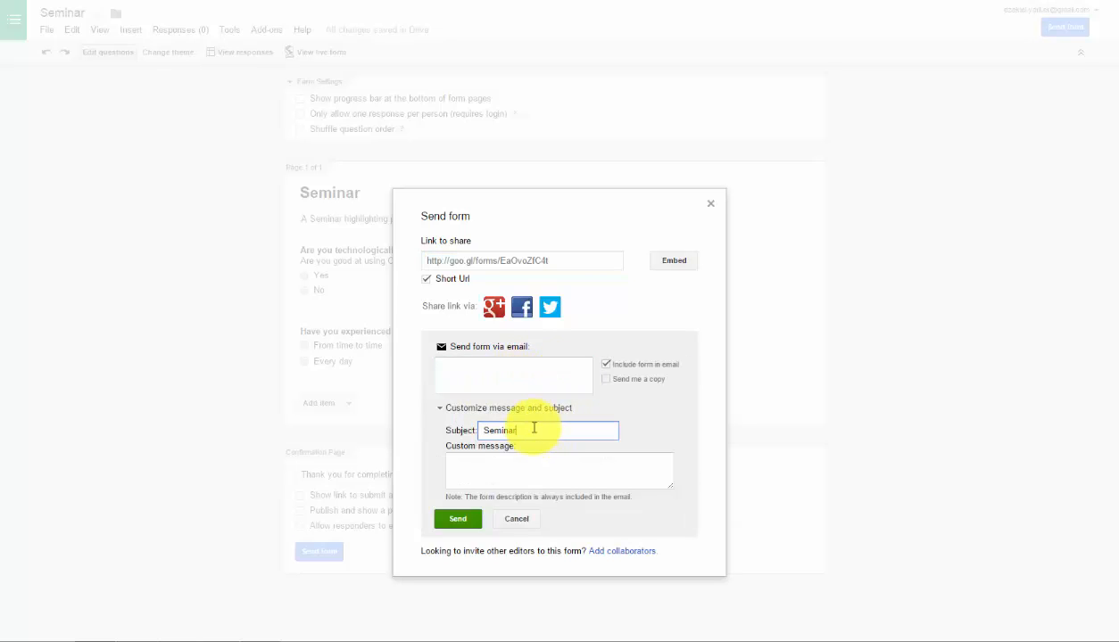
{"action": "double_click", "coordinate": [496, 432]}
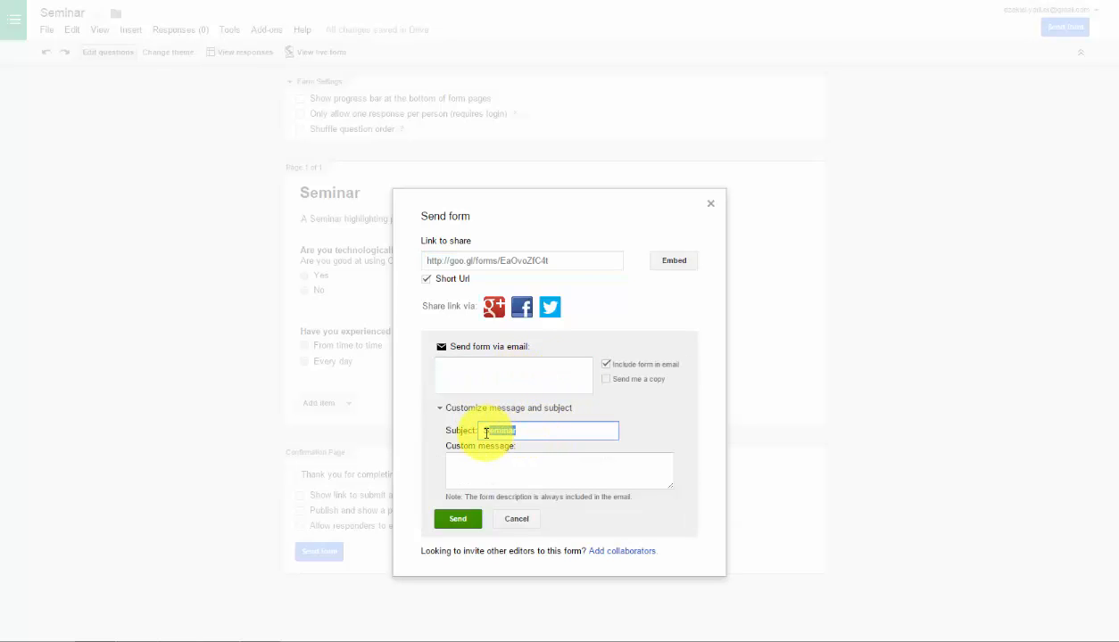
{"action": "left_click", "coordinate": [542, 433]}
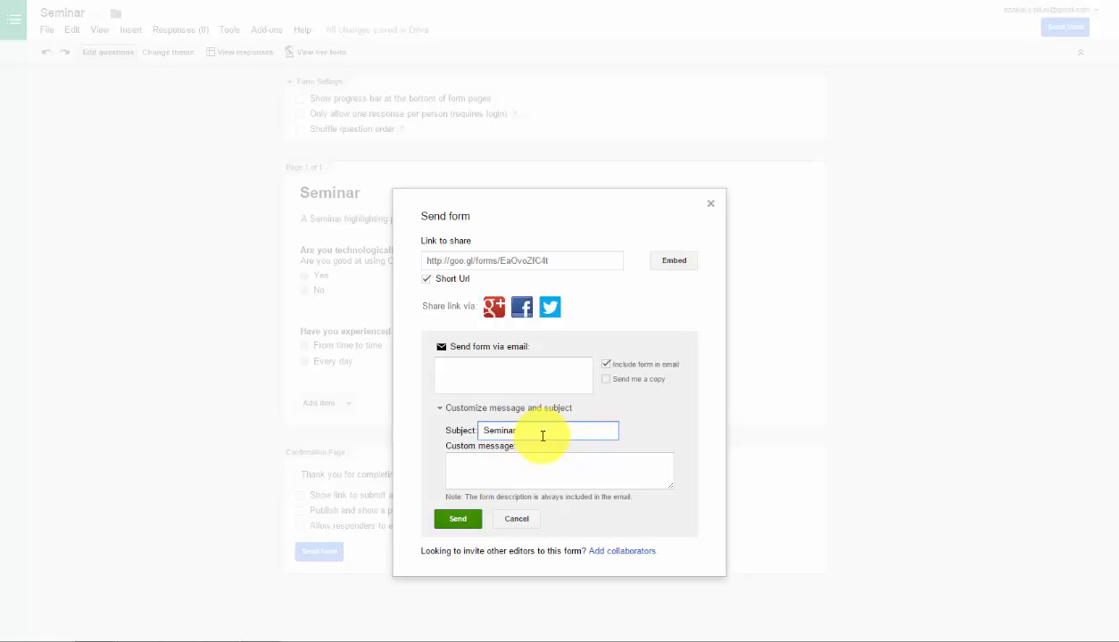
{"action": "left_click", "coordinate": [534, 467]}
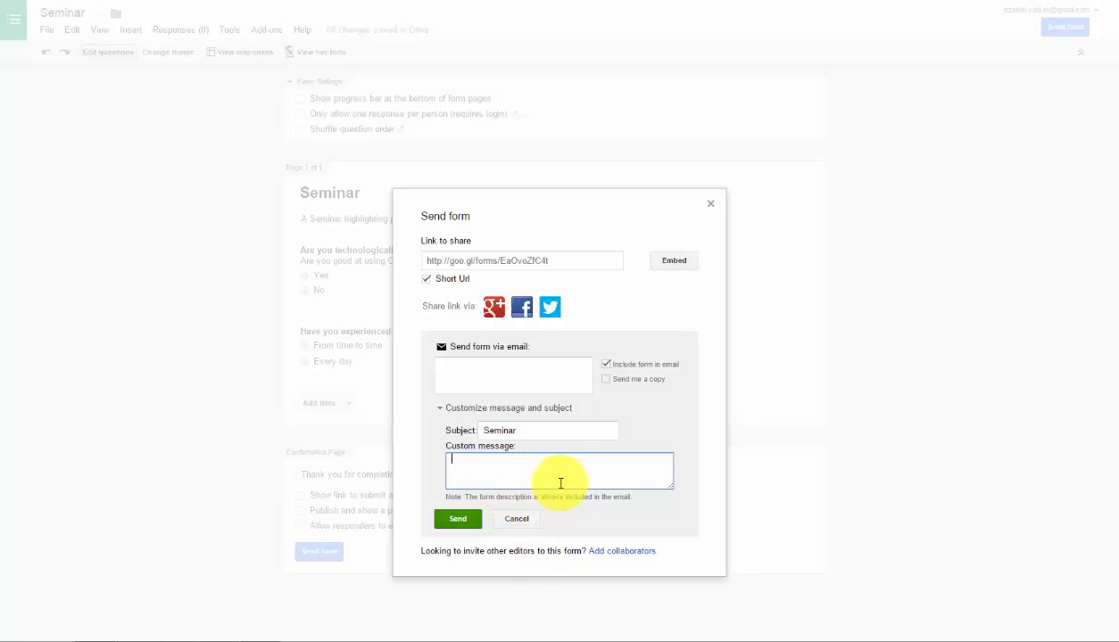
Step: Copy the short share link, close the sending options and open the live form in a new browser tab
{"action": "left_click", "coordinate": [531, 260]}
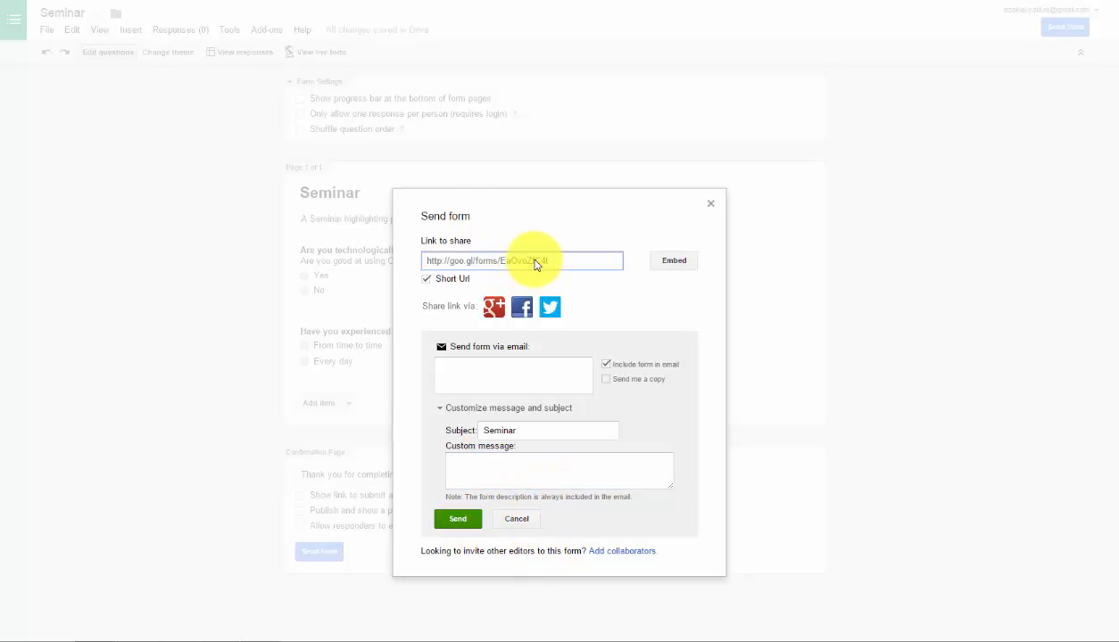
{"action": "left_click", "coordinate": [709, 207]}
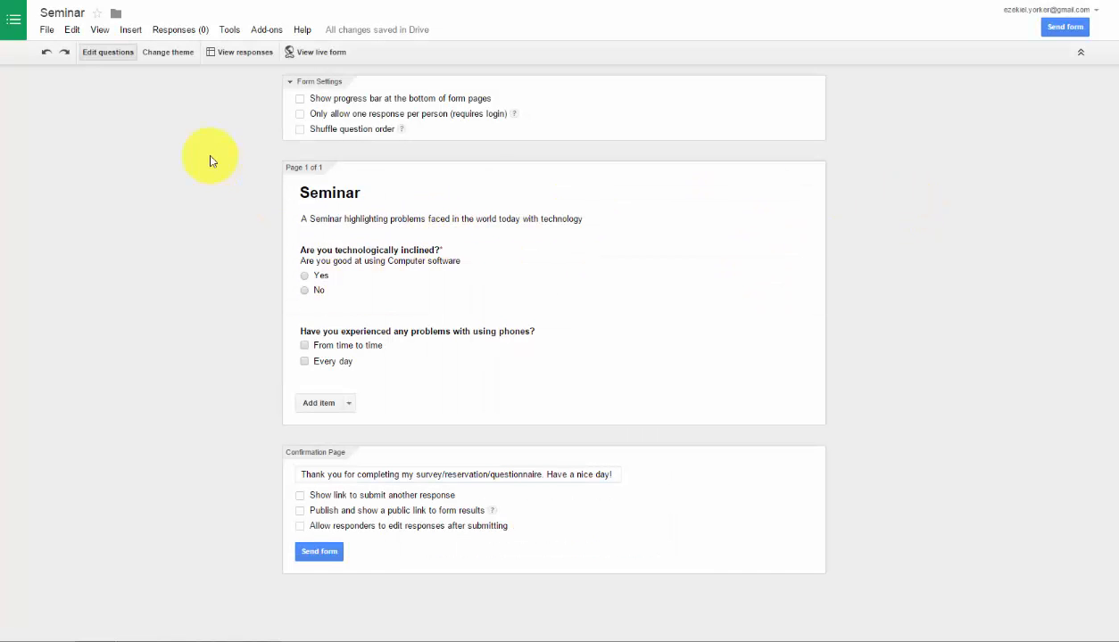
{"action": "key", "text": "ctrl+t"}
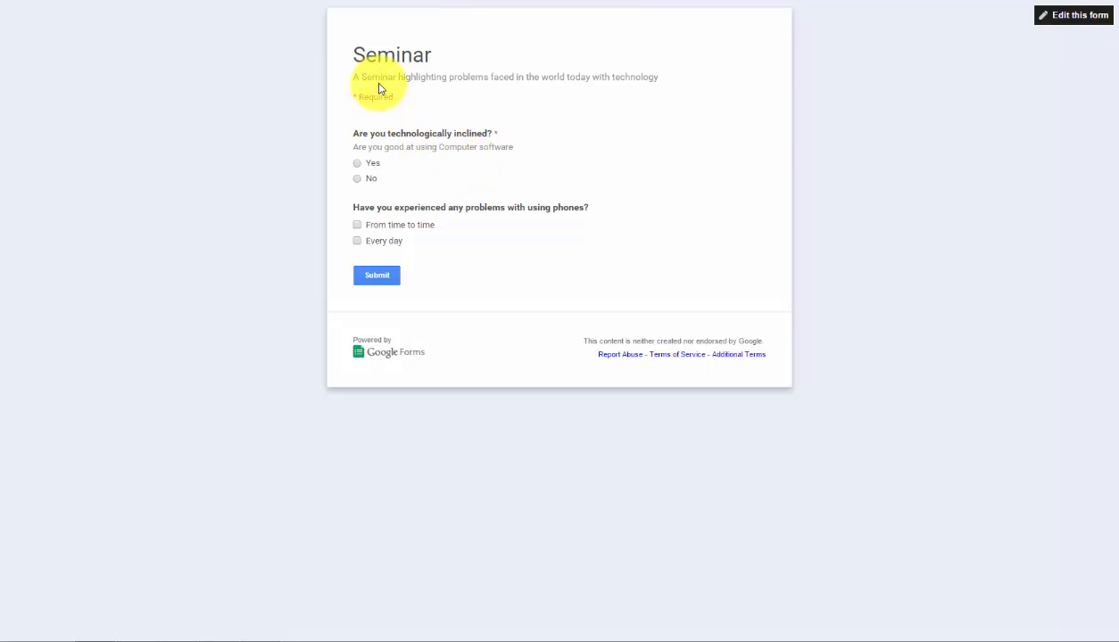
Step: Examine the live form's title, its required note and the required marker on the first question
{"action": "left_click_drag", "start_coordinate": [409, 50], "coordinate": [353, 55]}
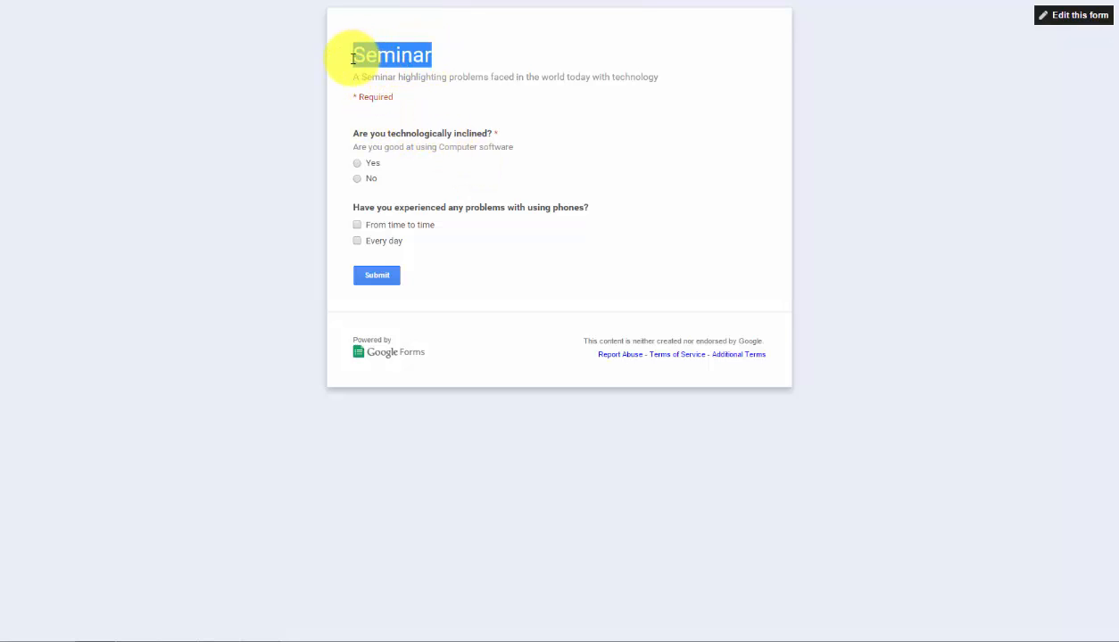
{"action": "left_click", "coordinate": [352, 74]}
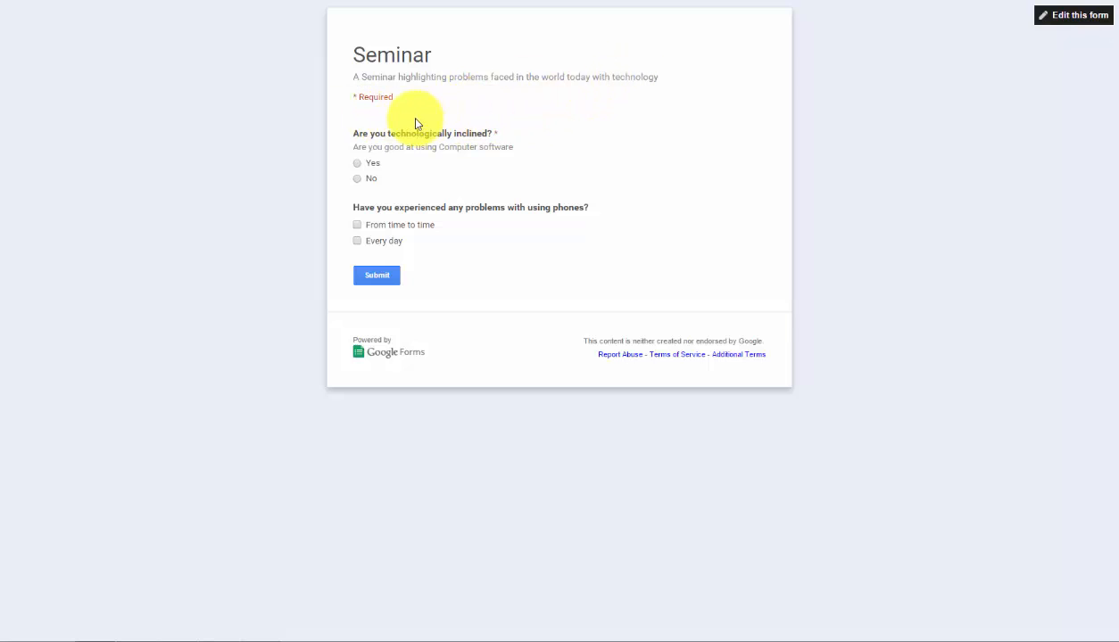
{"action": "left_click_drag", "start_coordinate": [397, 99], "coordinate": [355, 98]}
{"action": "left_click", "coordinate": [364, 99]}
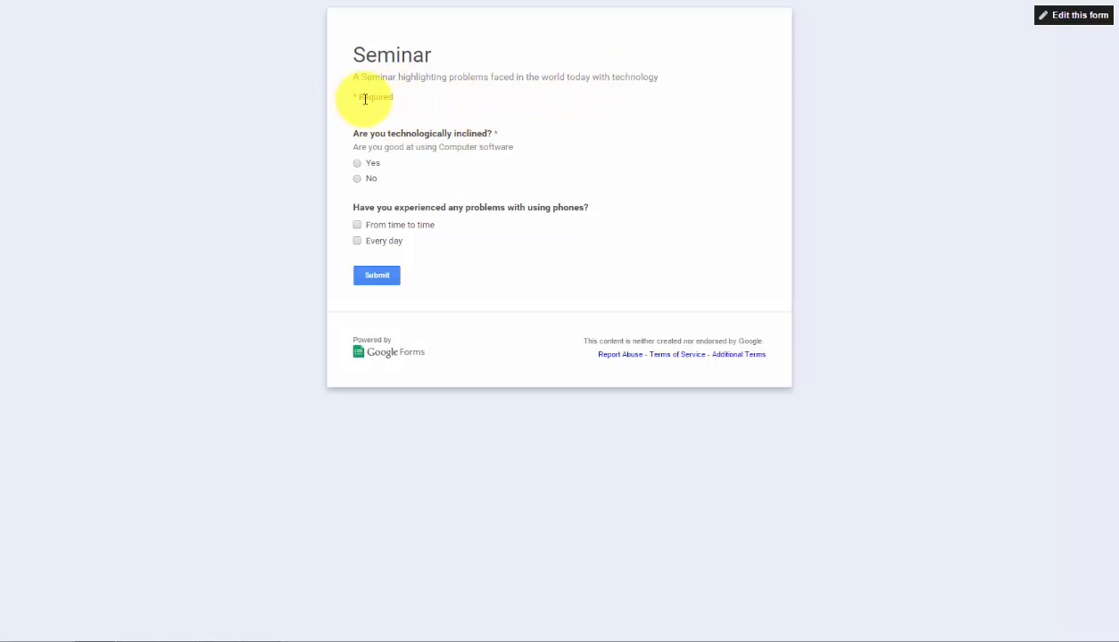
{"action": "left_click_drag", "start_coordinate": [407, 98], "coordinate": [351, 96]}
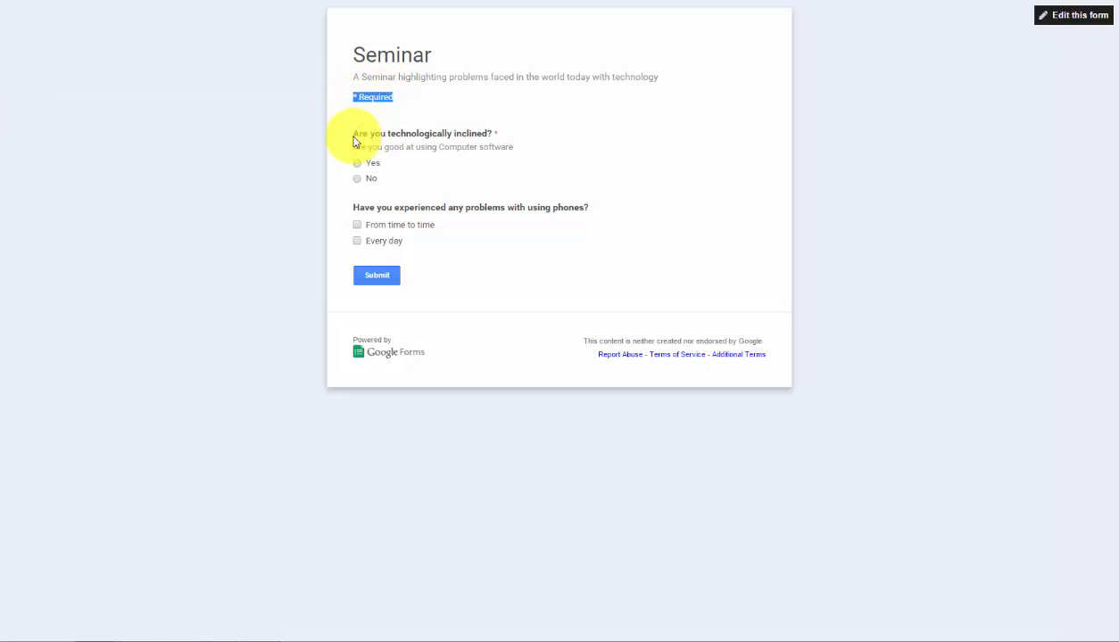
{"action": "left_click", "coordinate": [499, 135]}
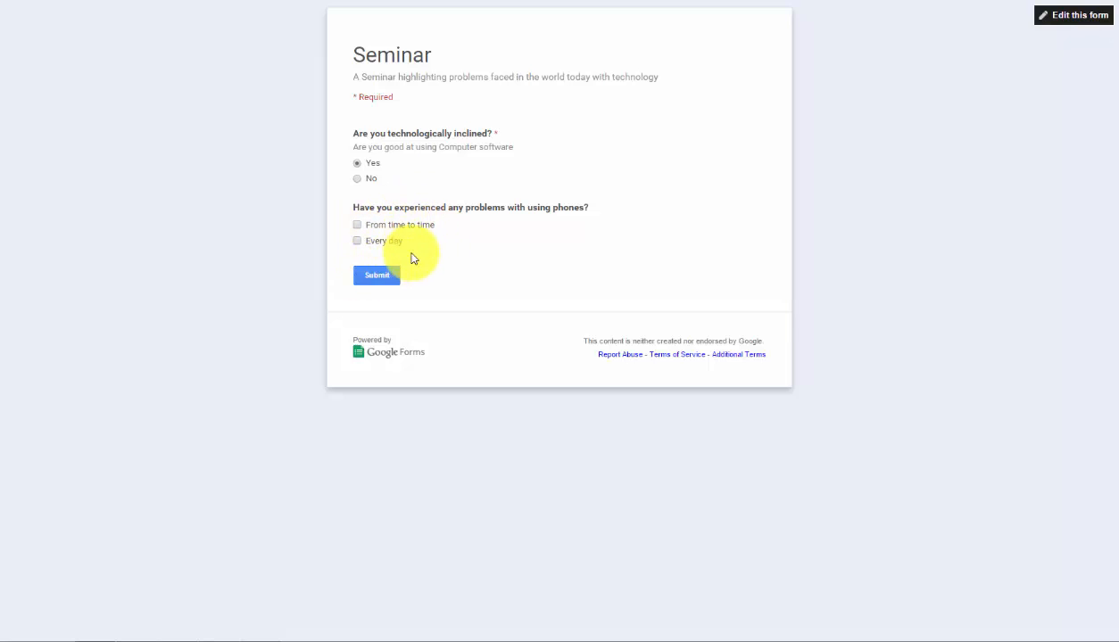
Step: Submit two test responses: one answering only Yes, the other answering No with "From time to time" ticked
{"action": "left_click", "coordinate": [376, 275]}
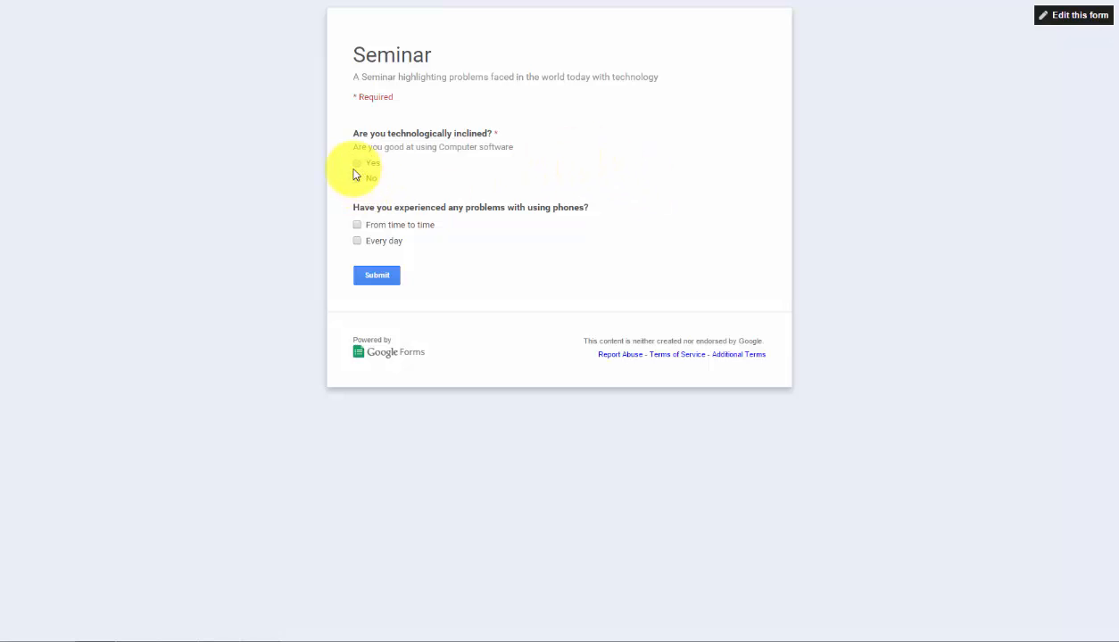
{"action": "left_click", "coordinate": [359, 178]}
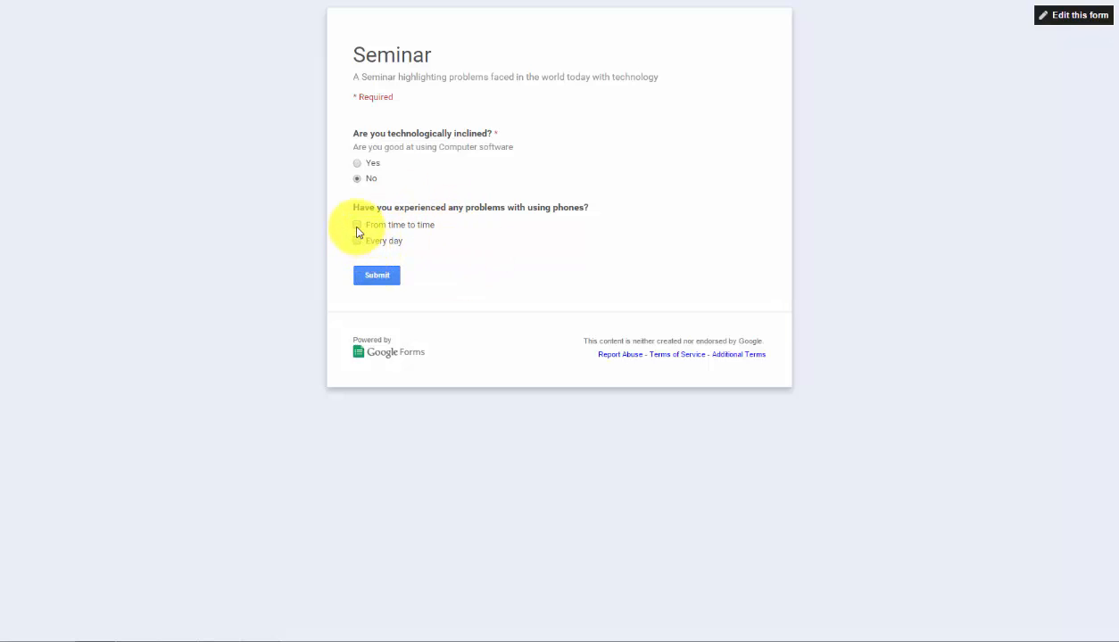
{"action": "left_click", "coordinate": [358, 227]}
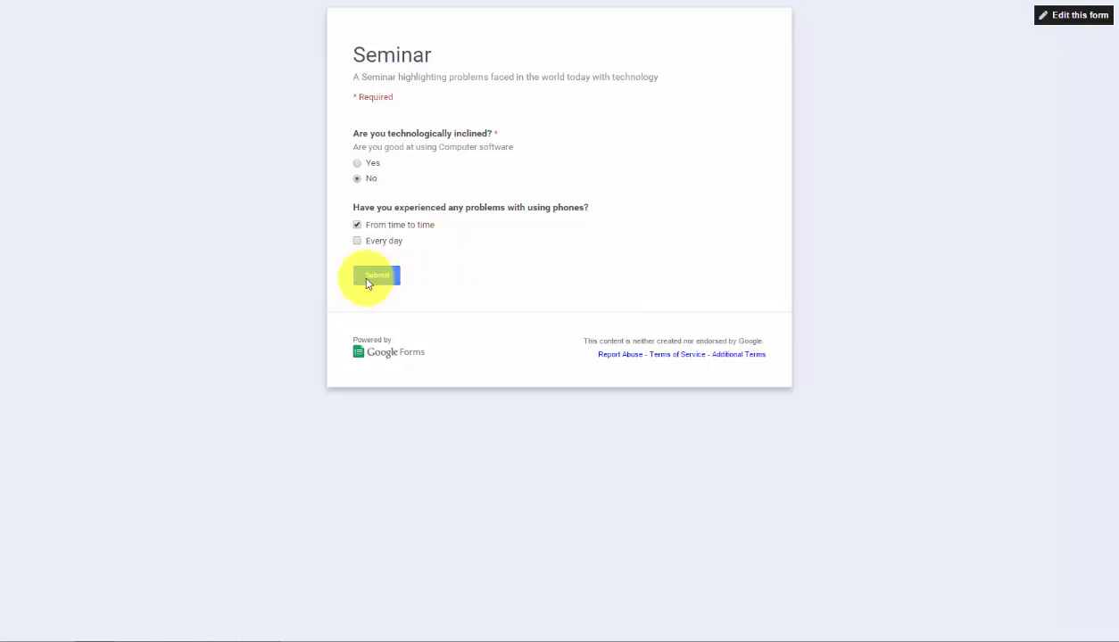
{"action": "left_click", "coordinate": [365, 277]}
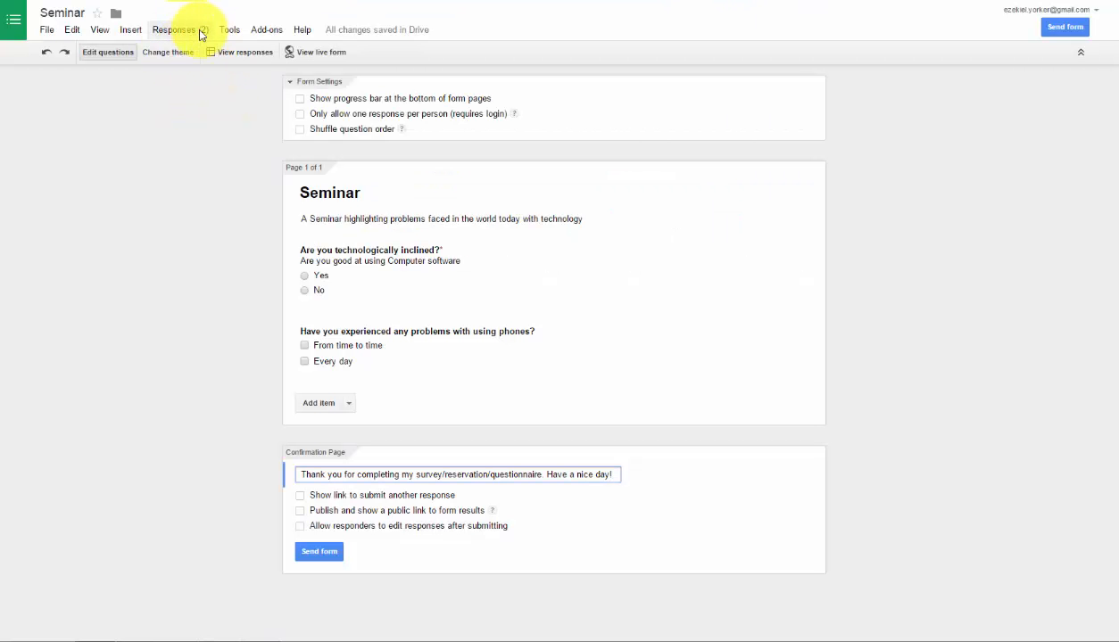
Step: Reload the form editor and open the spreadsheet that collects the form's responses
{"action": "key", "text": "F5"}
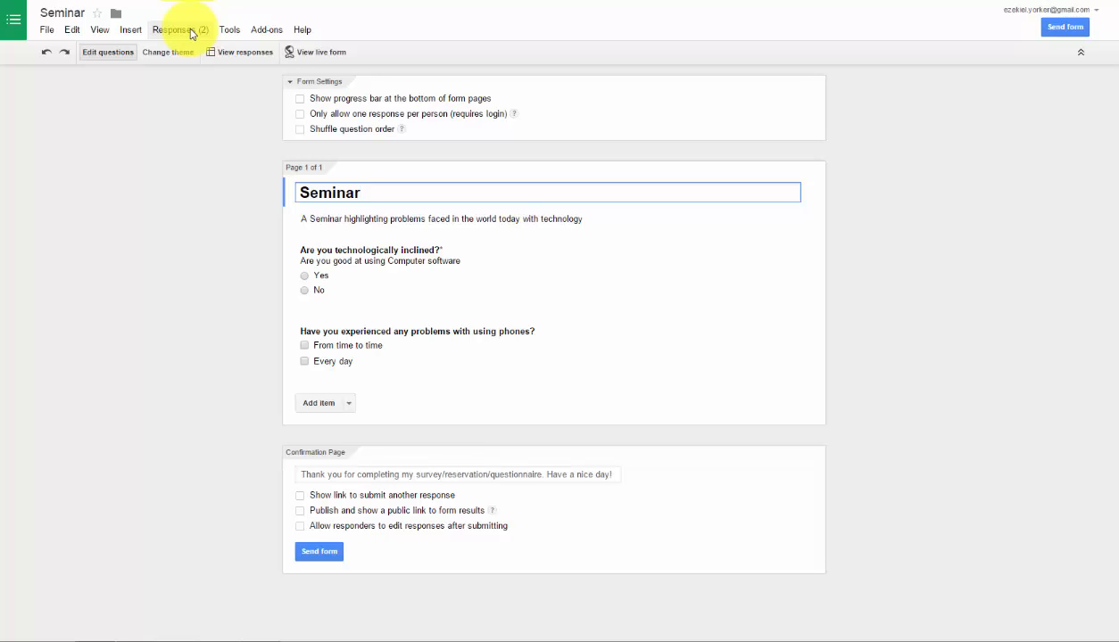
{"action": "left_click", "coordinate": [191, 34]}
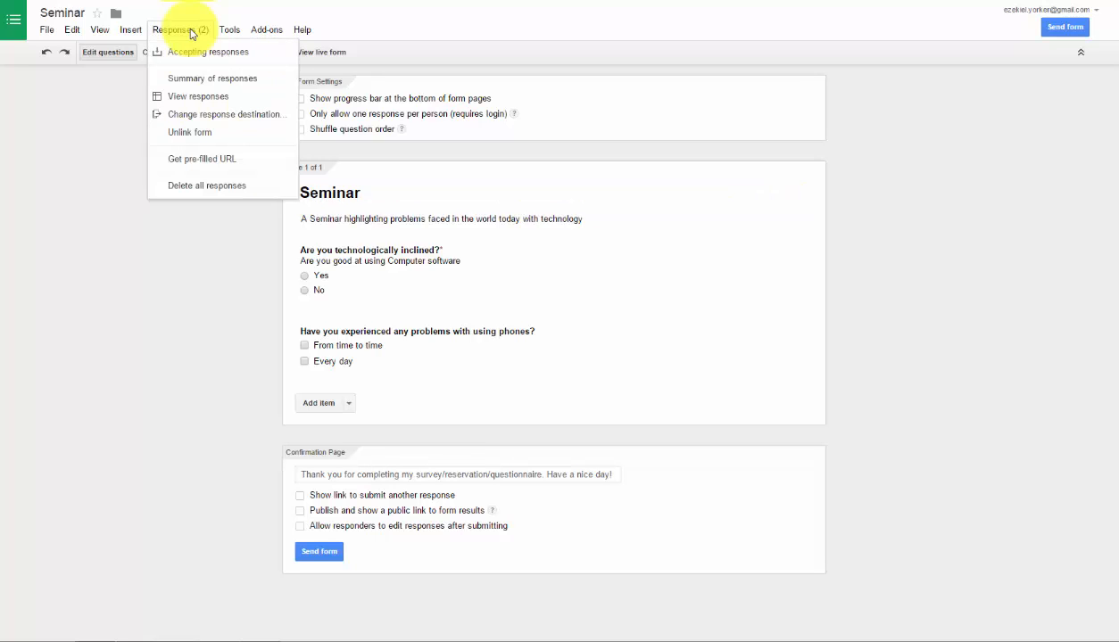
{"action": "left_click", "coordinate": [211, 100]}
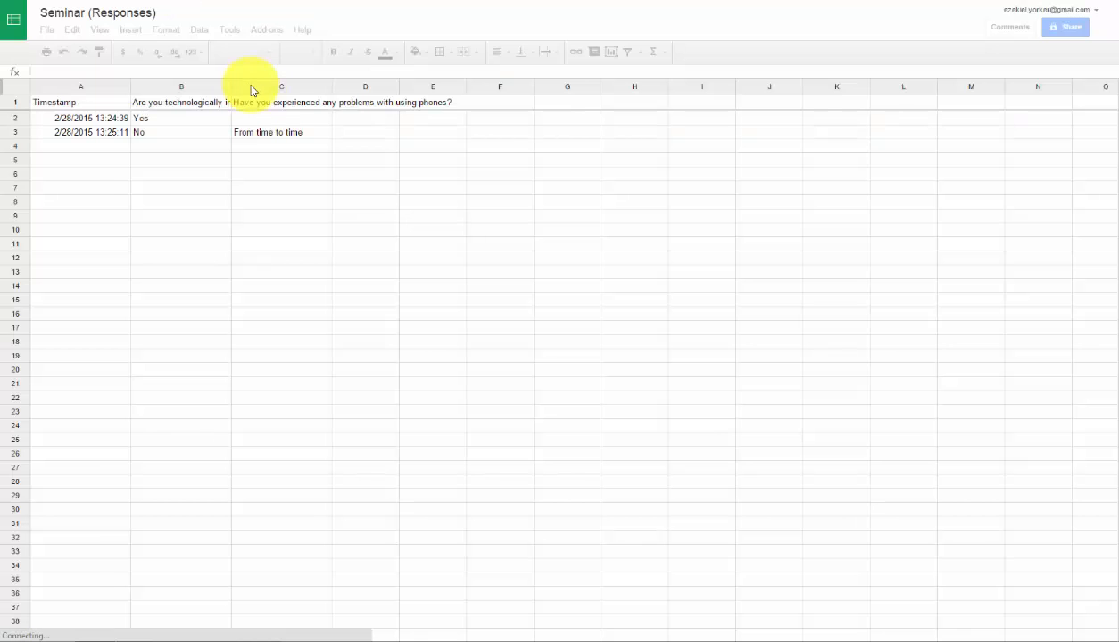
Step: Inspect the recorded answers and timestamps of the test responses in the response spreadsheet
{"action": "left_click", "coordinate": [349, 134]}
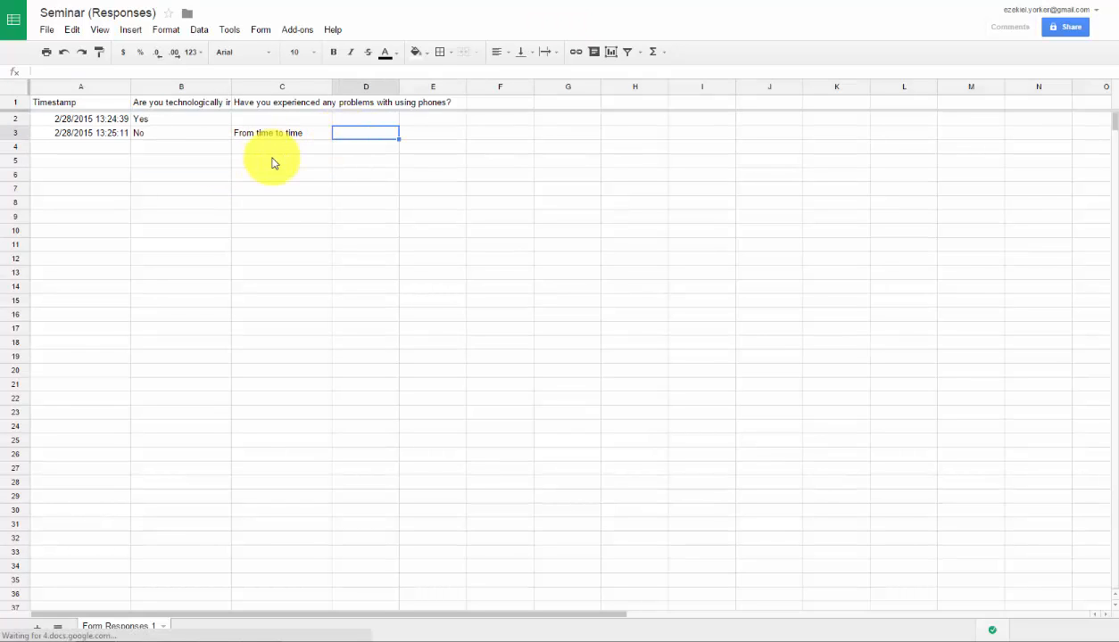
{"action": "left_click", "coordinate": [268, 158]}
{"action": "left_click", "coordinate": [302, 136]}
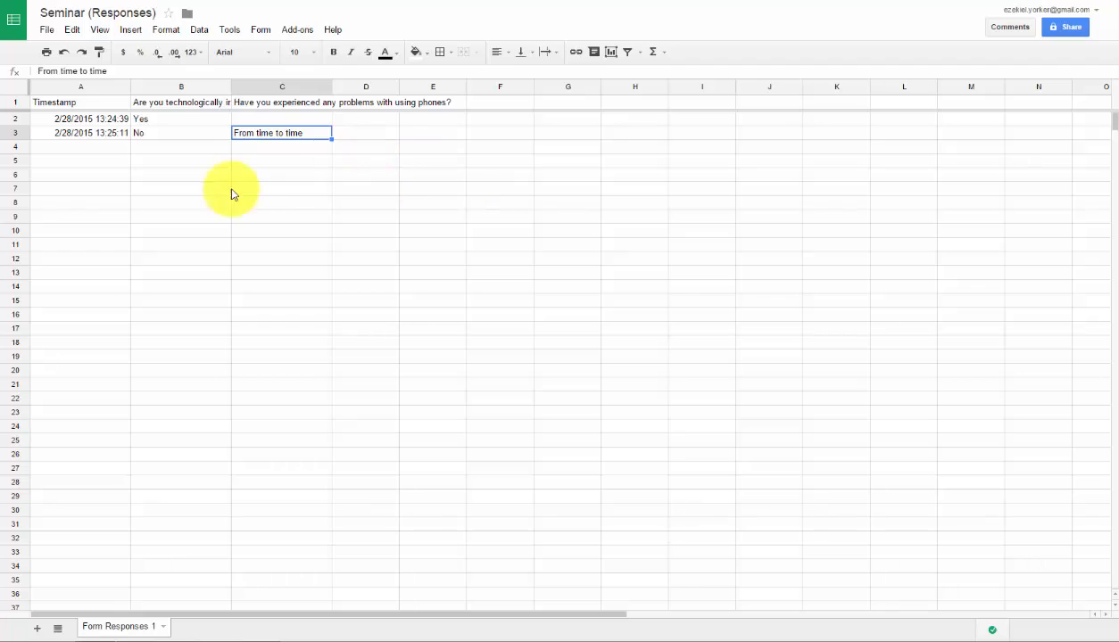
{"action": "left_click", "coordinate": [110, 132]}
{"action": "left_click", "coordinate": [111, 121]}
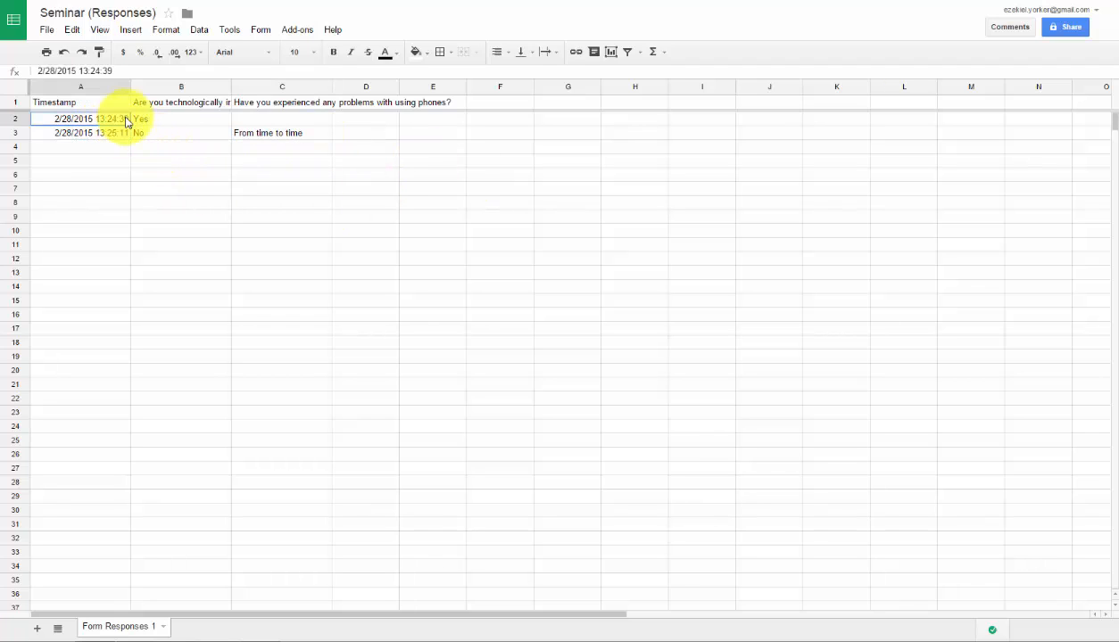
Step: Widen column B of the response spreadsheet until the full header "Are you technologically inclined?" fits
{"action": "left_click", "coordinate": [194, 121]}
{"action": "left_click_drag", "start_coordinate": [230, 92], "coordinate": [288, 92]}
{"action": "left_click", "coordinate": [316, 171]}
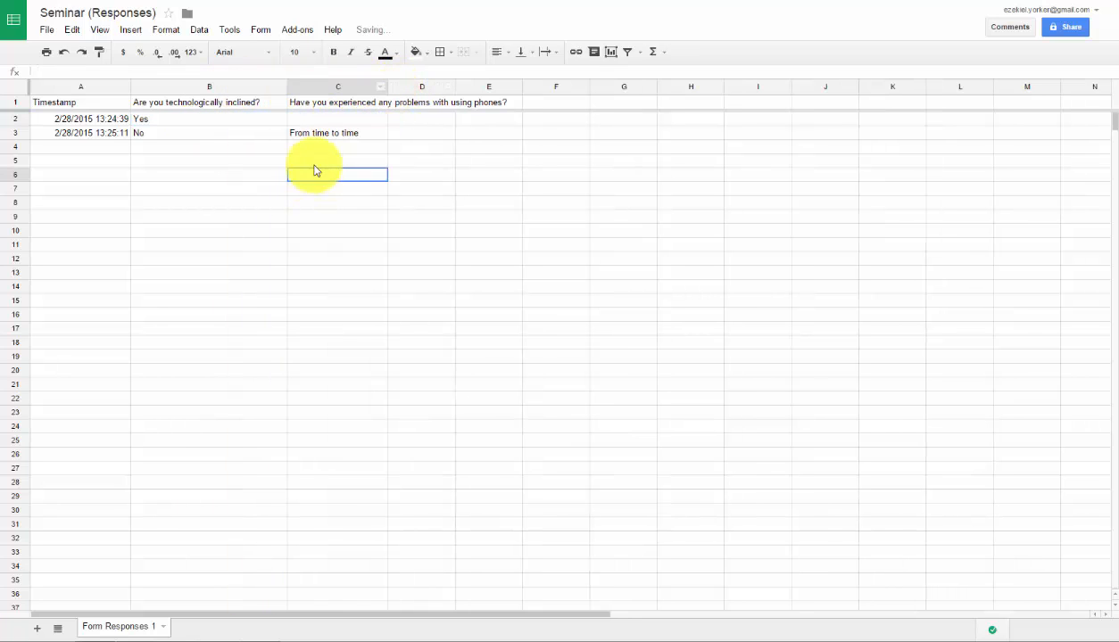
Step: Examine the answers each respondent gave under the two question columns, including the optional phone question left blank
{"action": "left_click", "coordinate": [200, 134]}
{"action": "left_click", "coordinate": [200, 121]}
{"action": "left_click", "coordinate": [368, 120]}
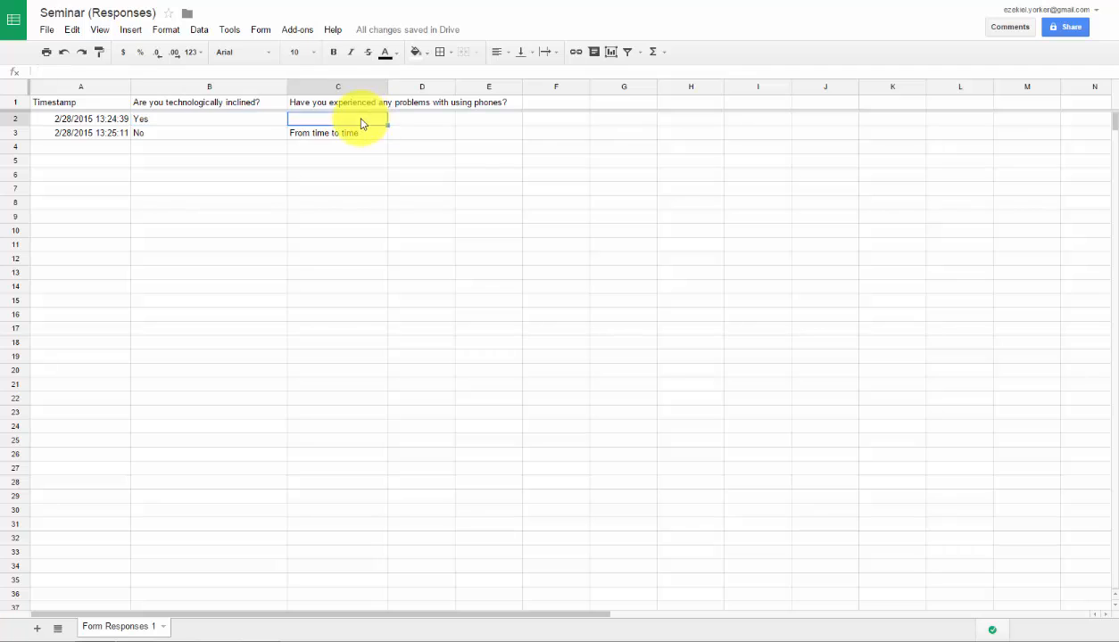
{"action": "left_click_drag", "start_coordinate": [234, 123], "coordinate": [330, 125]}
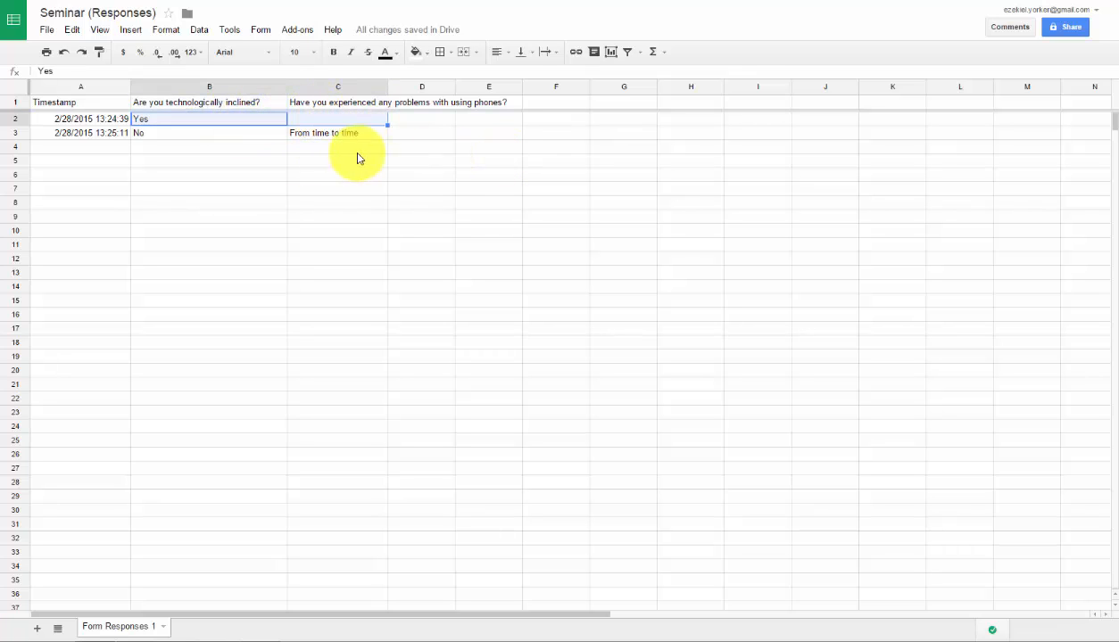
{"action": "left_click", "coordinate": [301, 158]}
{"action": "left_click", "coordinate": [331, 123]}
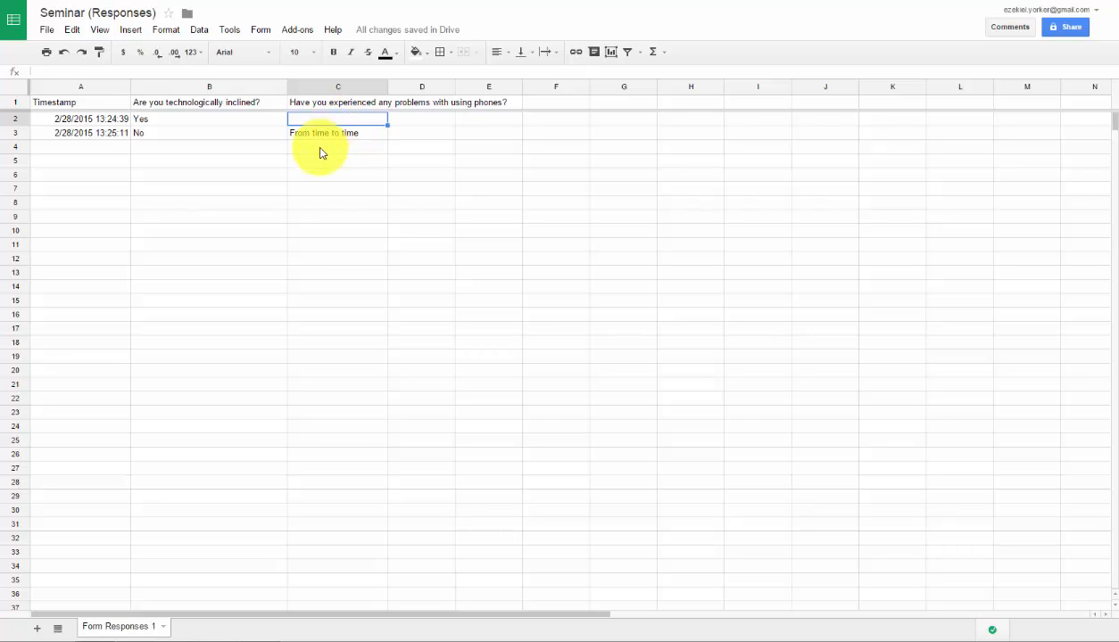
{"action": "left_click", "coordinate": [323, 147]}
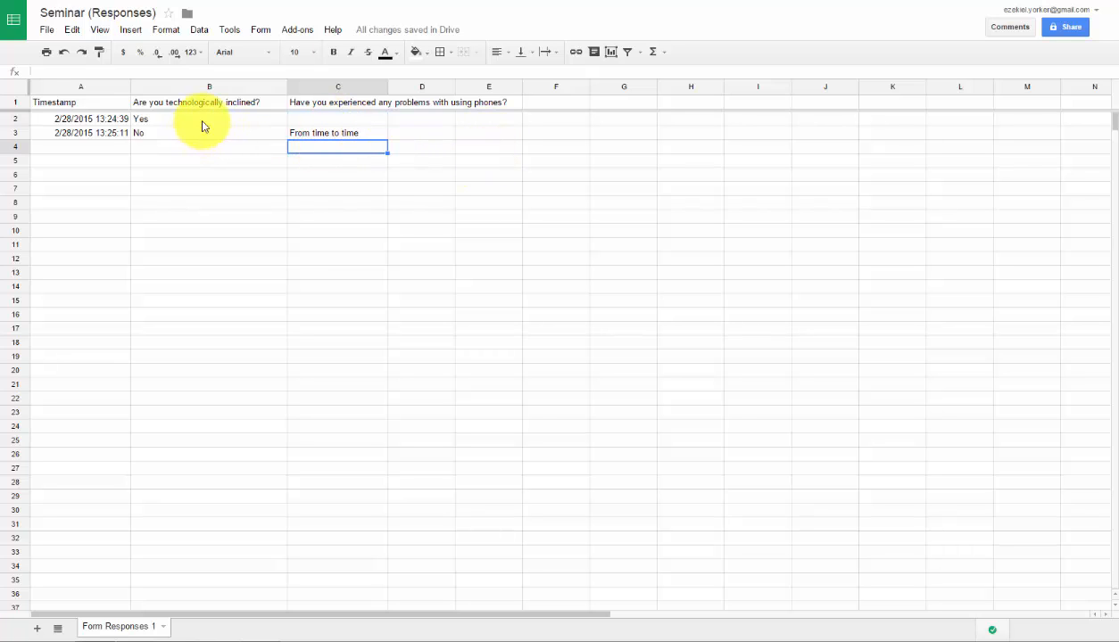
{"action": "left_click_drag", "start_coordinate": [203, 123], "coordinate": [312, 132]}
{"action": "left_click", "coordinate": [252, 173]}
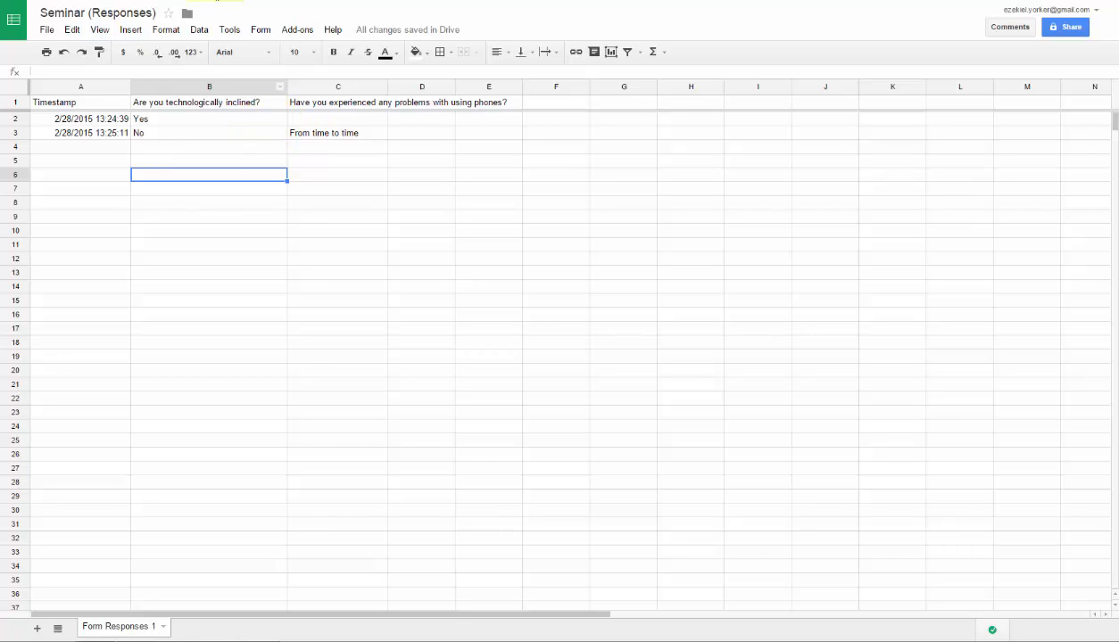
Step: Return to the Seminar form editor and try the At the Fair, Beach Evening and Birthday Cats themes before restoring Basic
{"action": "left_click", "coordinate": [221, 1]}
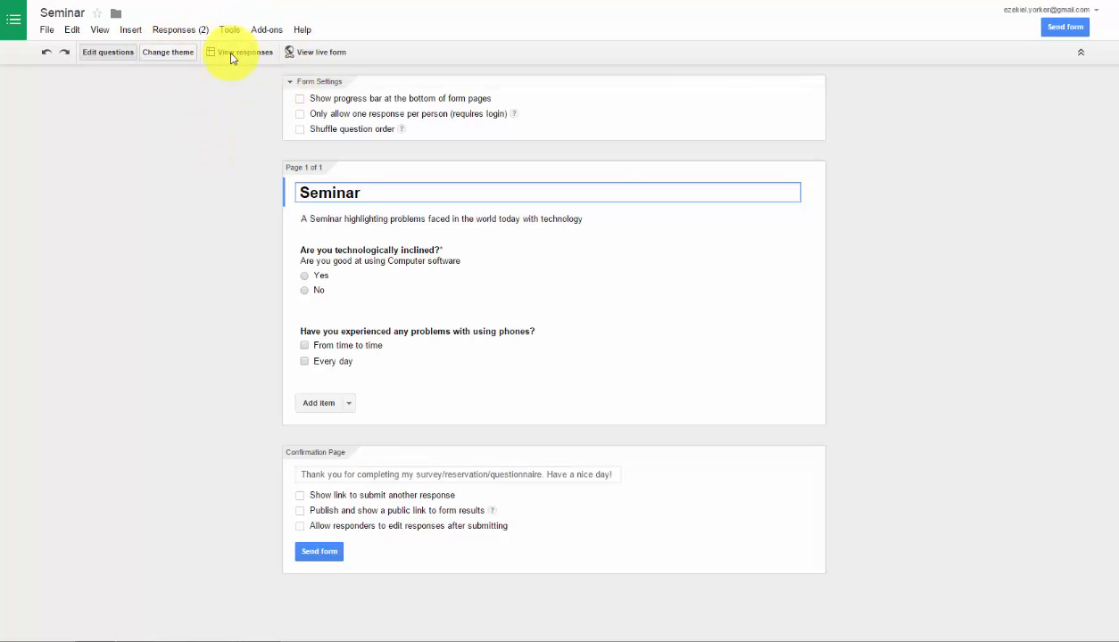
{"action": "left_click", "coordinate": [161, 55]}
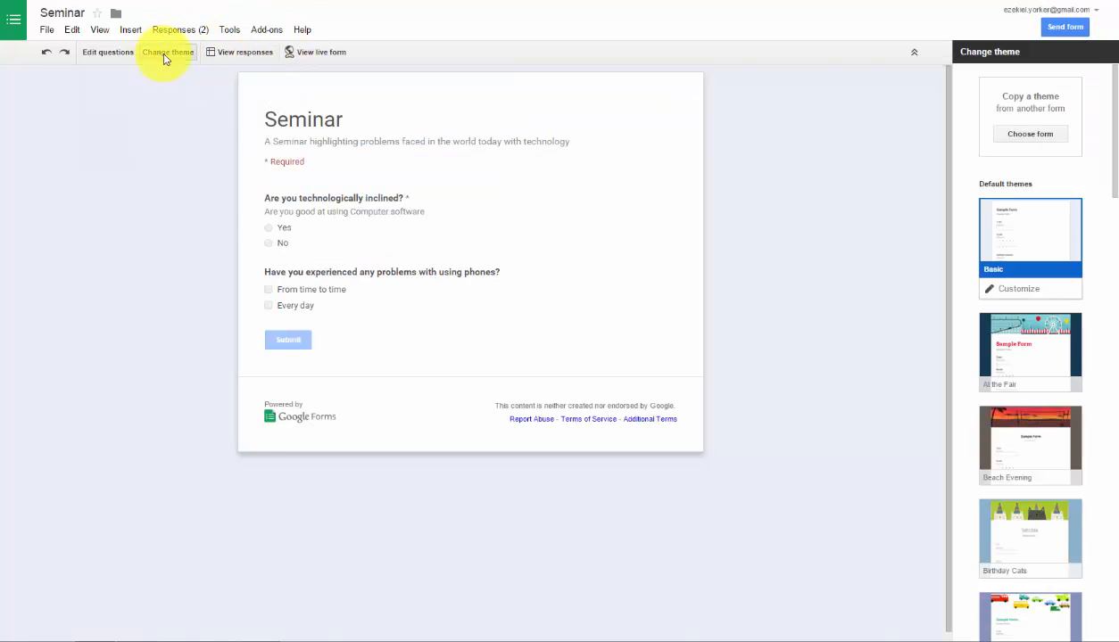
{"action": "left_click", "coordinate": [1020, 356]}
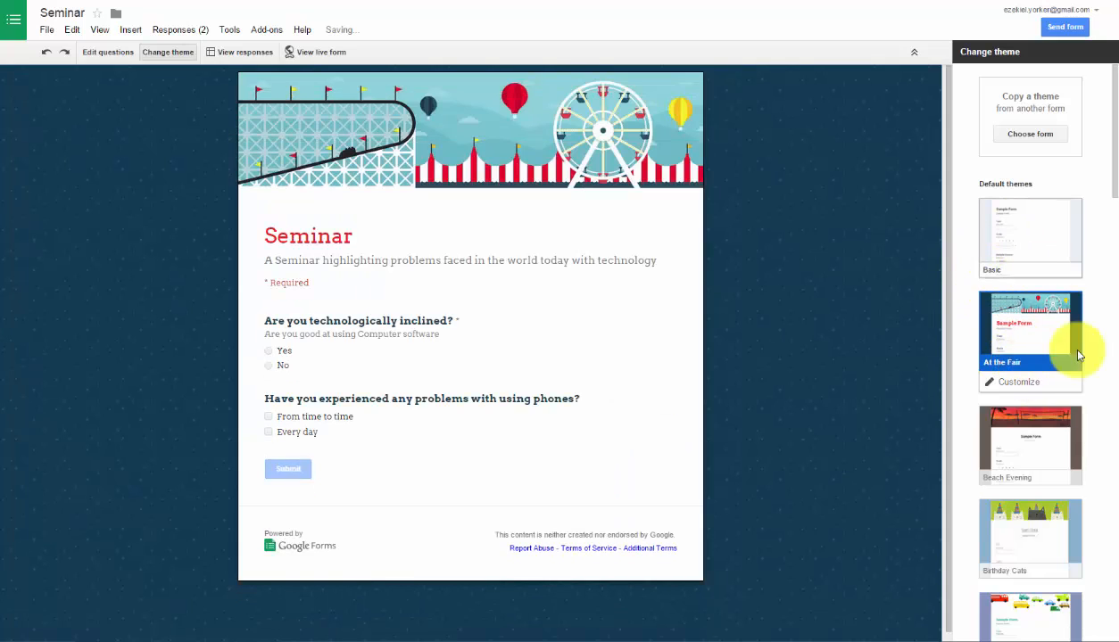
{"action": "left_click", "coordinate": [1035, 439]}
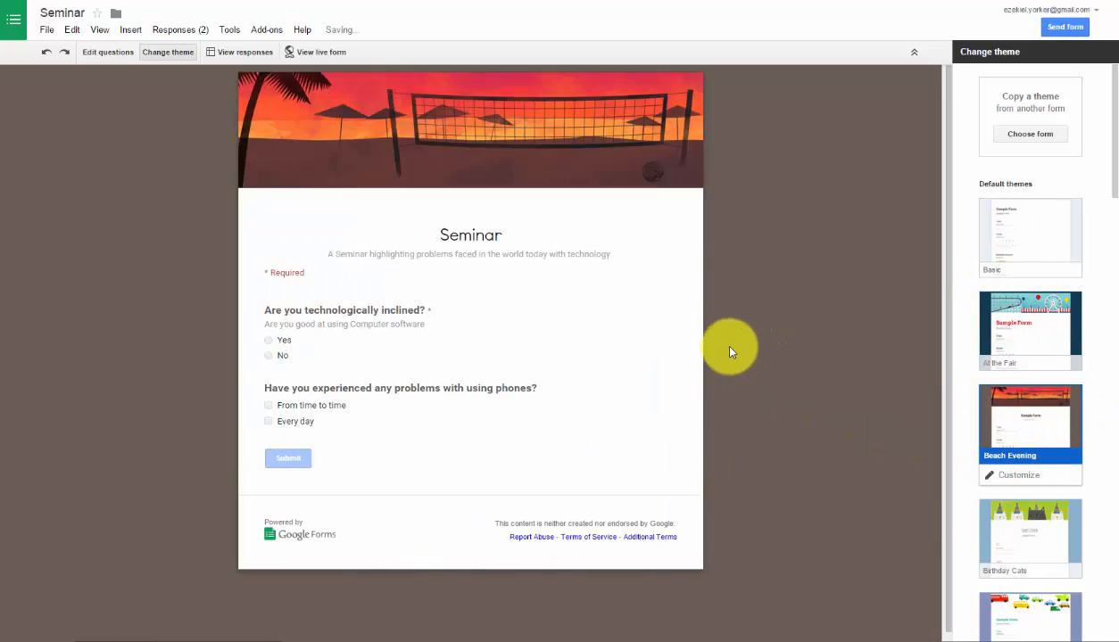
{"action": "left_click", "coordinate": [1006, 518]}
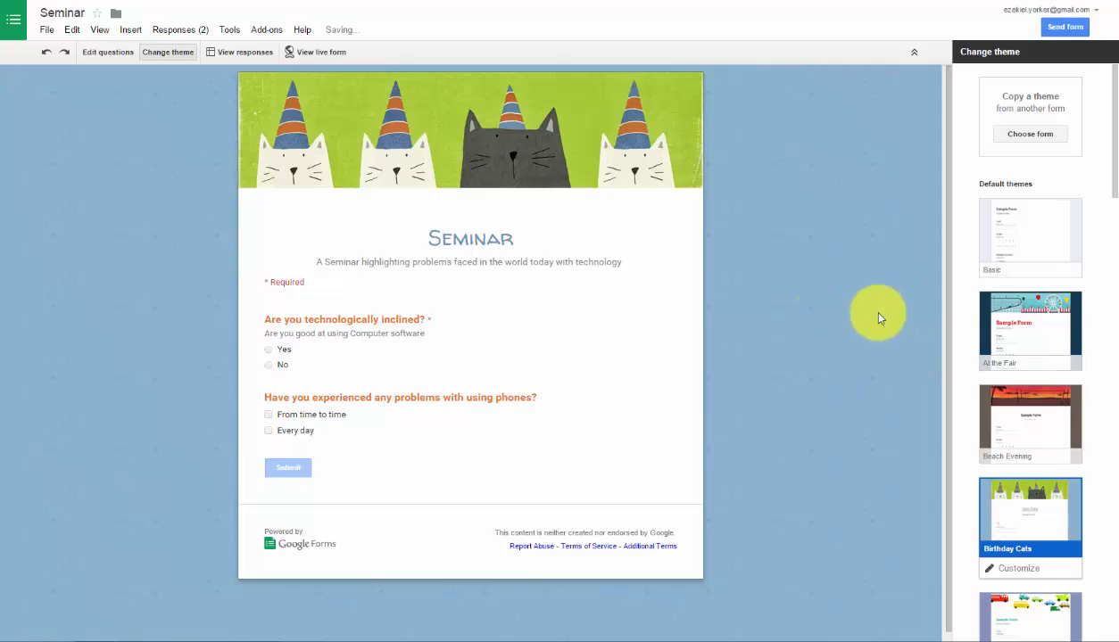
{"action": "left_click", "coordinate": [992, 244]}
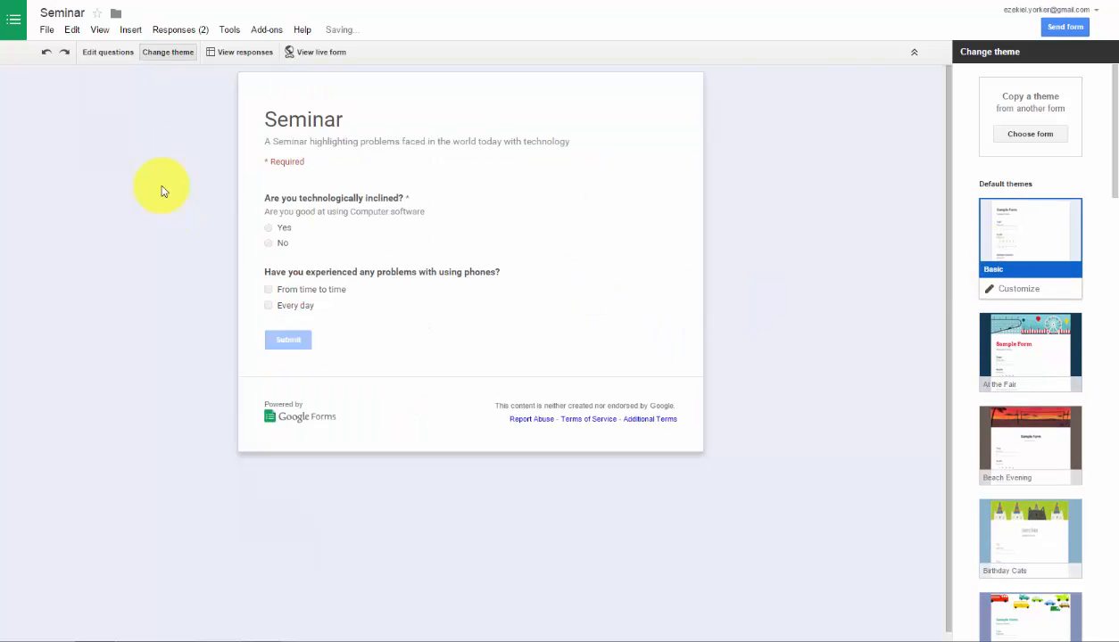
{"action": "left_click", "coordinate": [138, 33]}
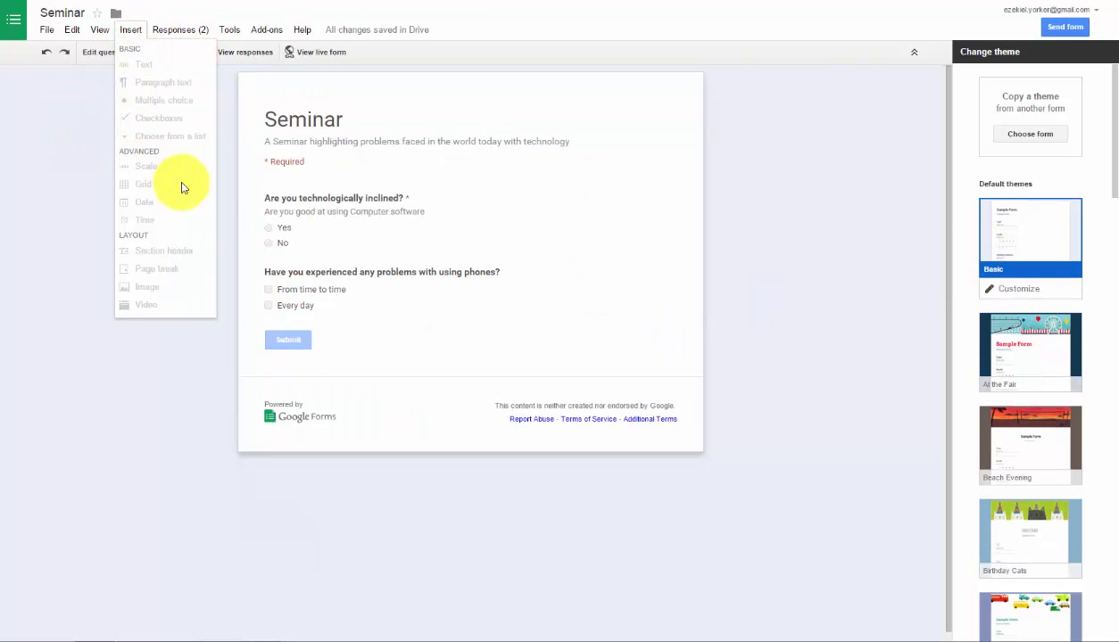
{"action": "left_click", "coordinate": [76, 161]}
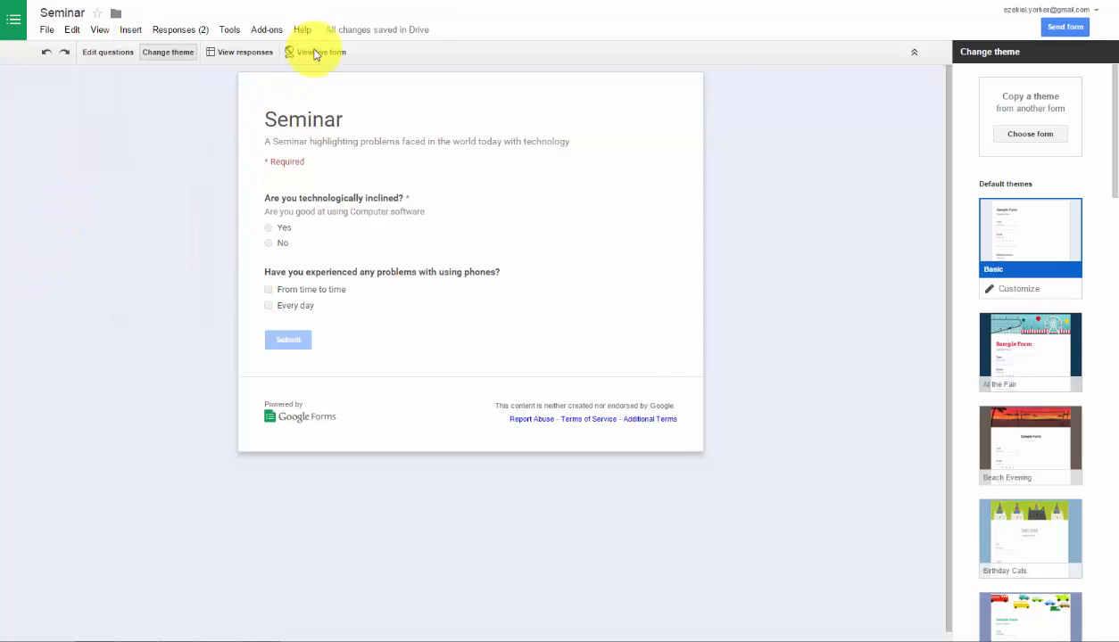
{"action": "left_click", "coordinate": [266, 30]}
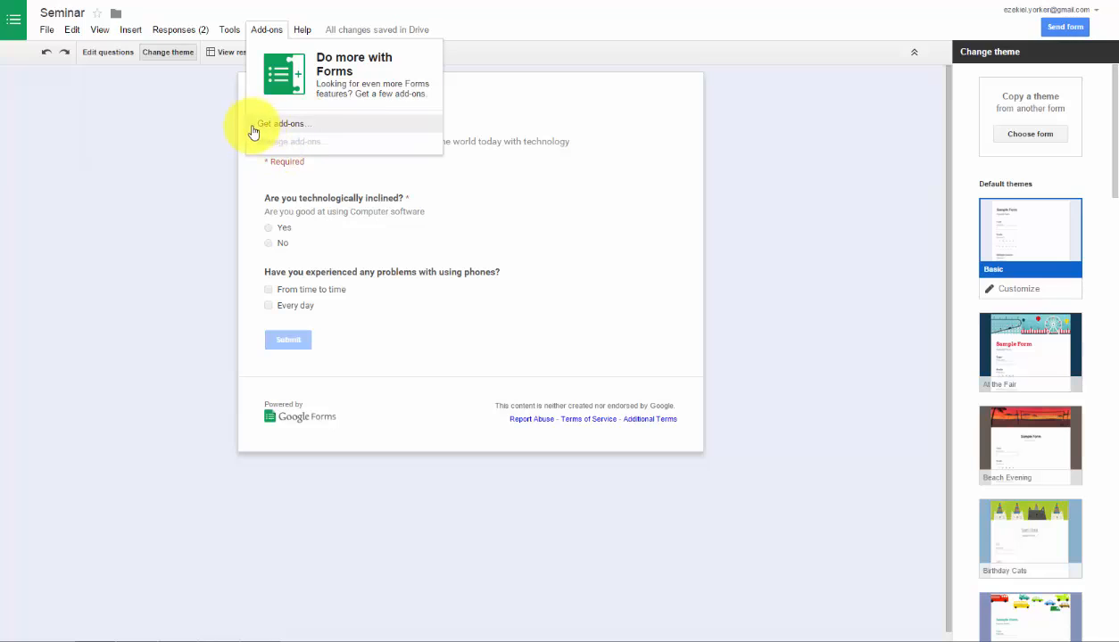
{"action": "left_click", "coordinate": [179, 132]}
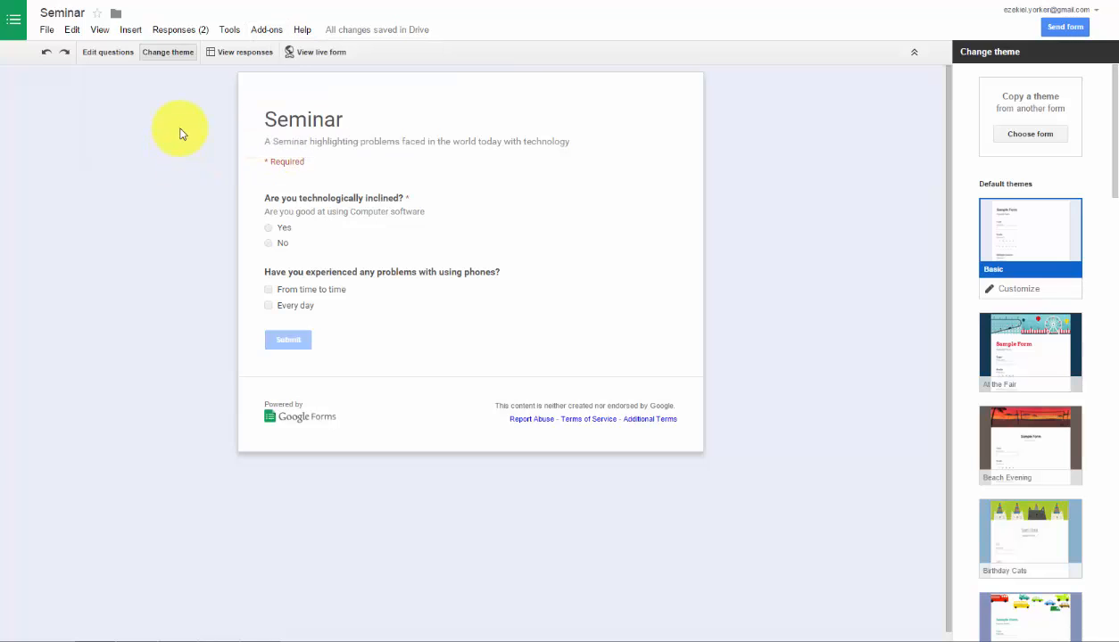
{"action": "left_click", "coordinate": [233, 30]}
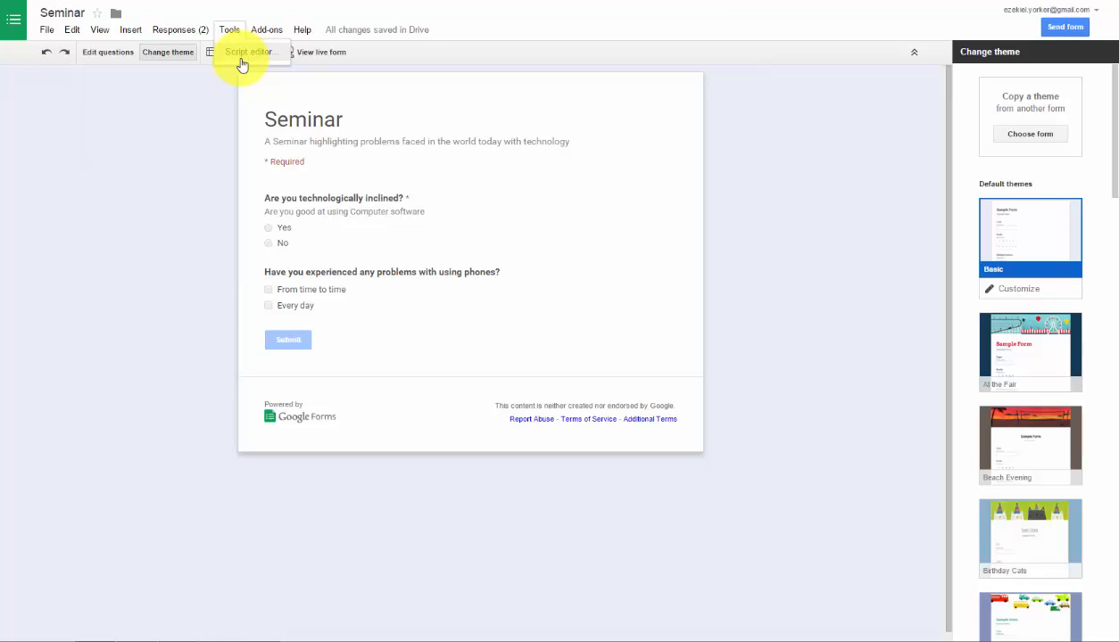
{"action": "left_click", "coordinate": [196, 124]}
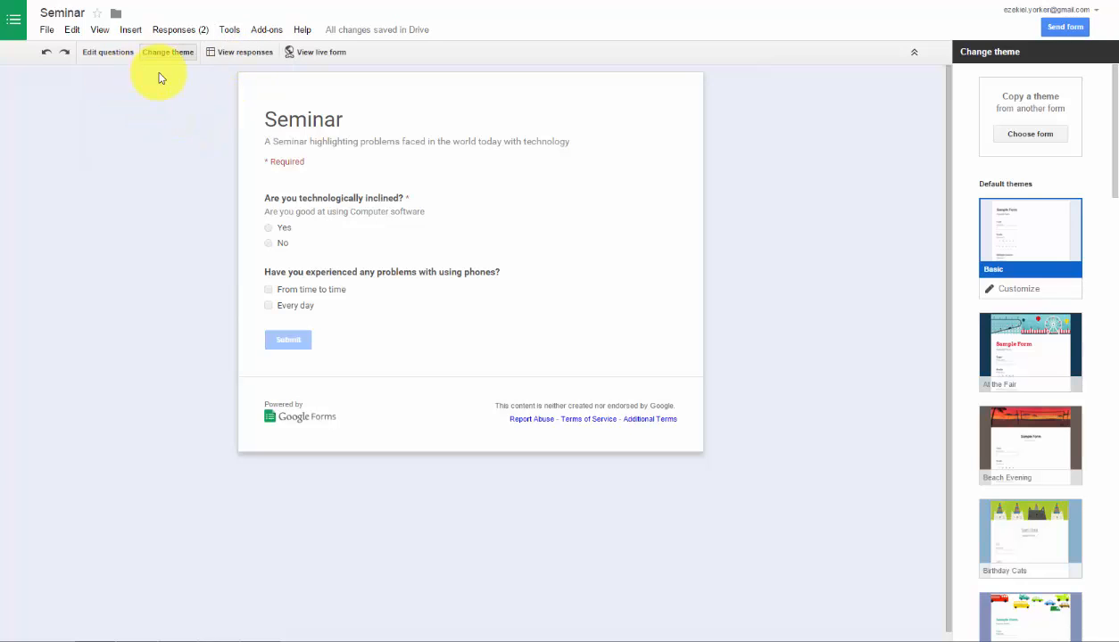
{"action": "left_click", "coordinate": [178, 30]}
{"action": "left_click", "coordinate": [64, 179]}
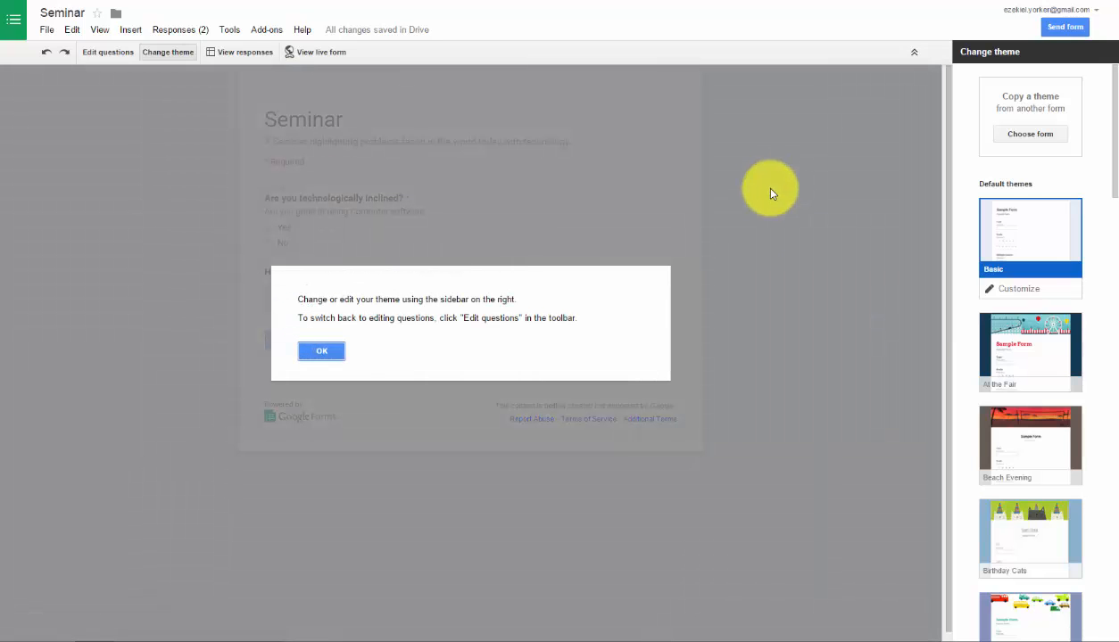
{"action": "left_click", "coordinate": [322, 353]}
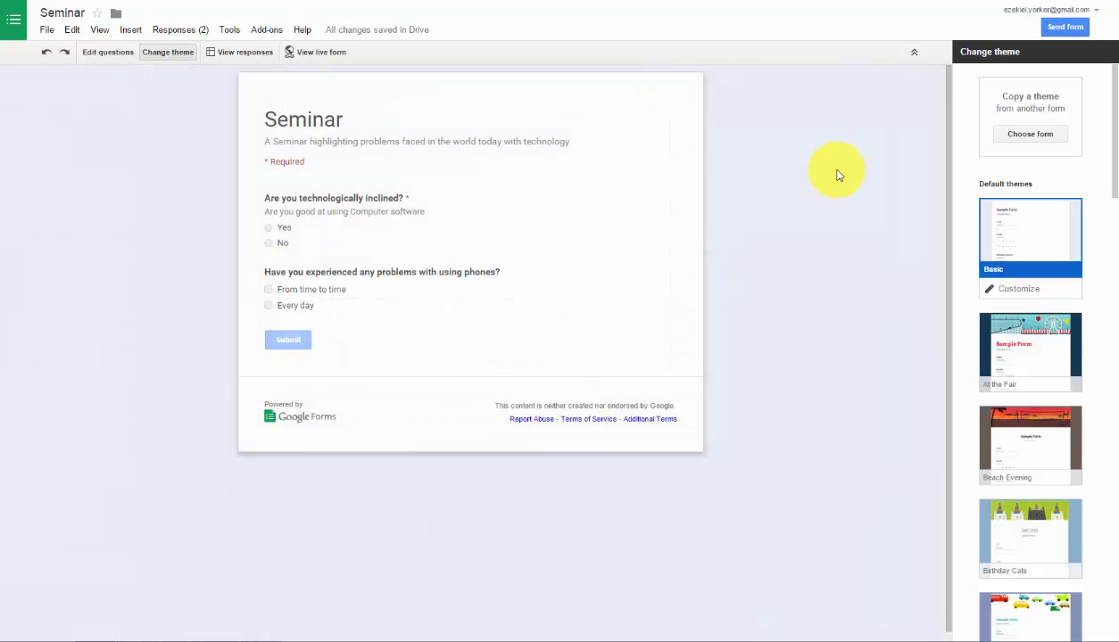